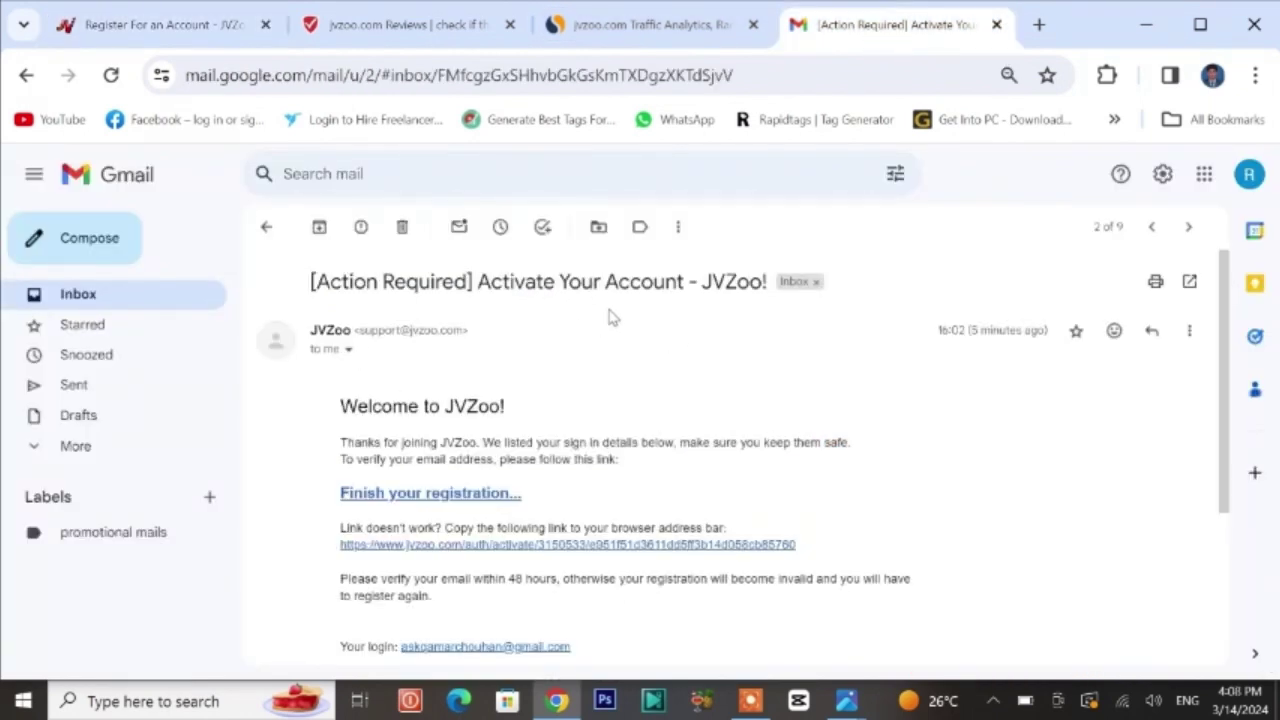
# Follow the "Finish your registration..." link in the JVZoo activation email and dismiss the notice on the login page.
pyautogui.scroll(-2, 660, 371)
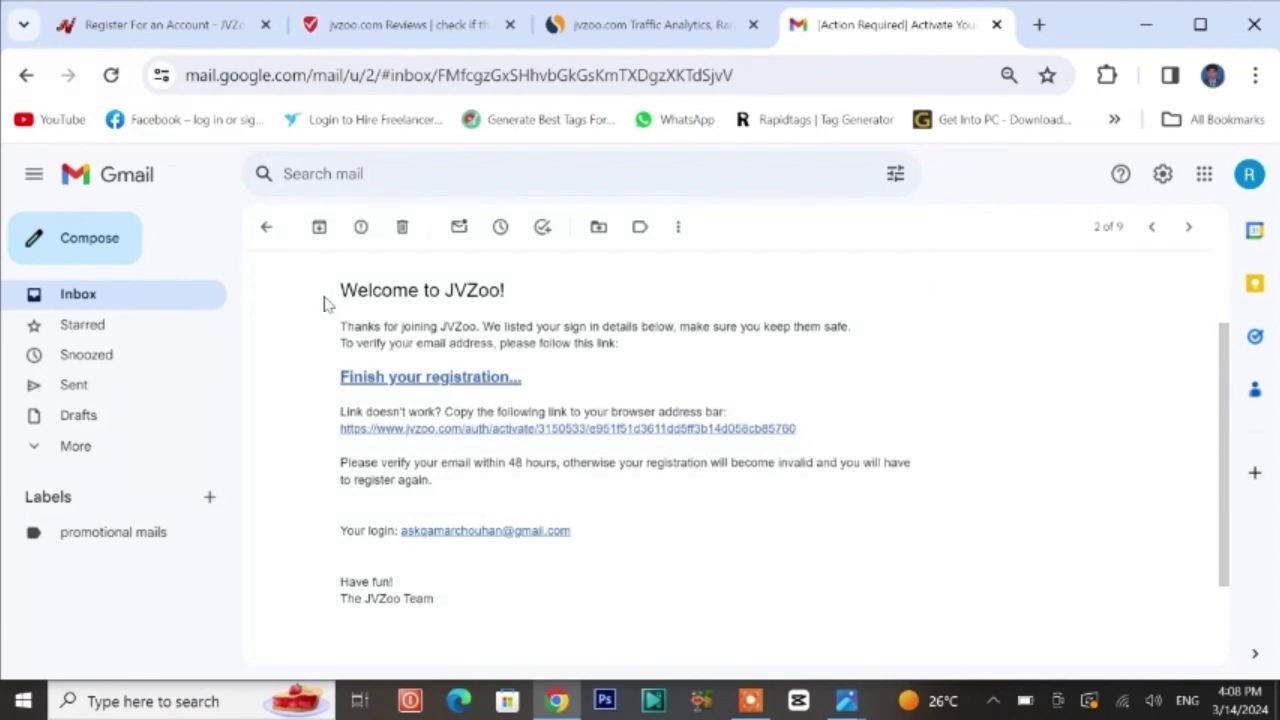
pyautogui.click(399, 379)
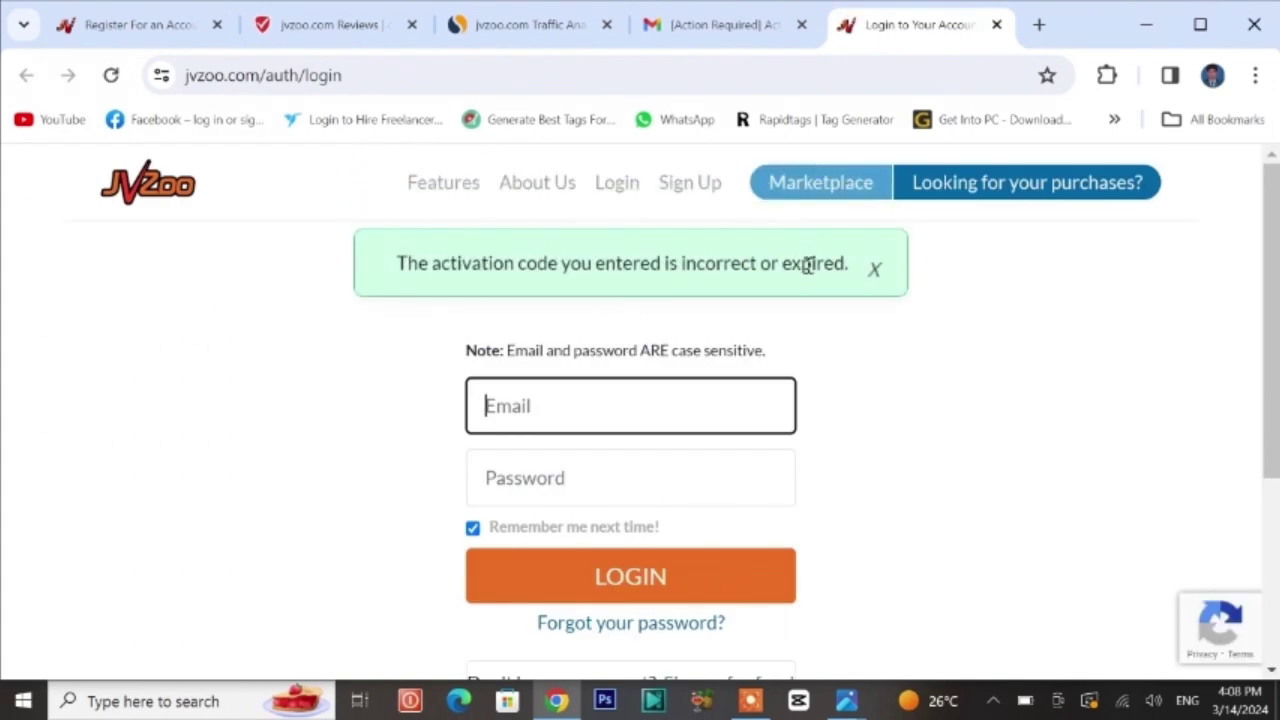
pyautogui.click(875, 270)
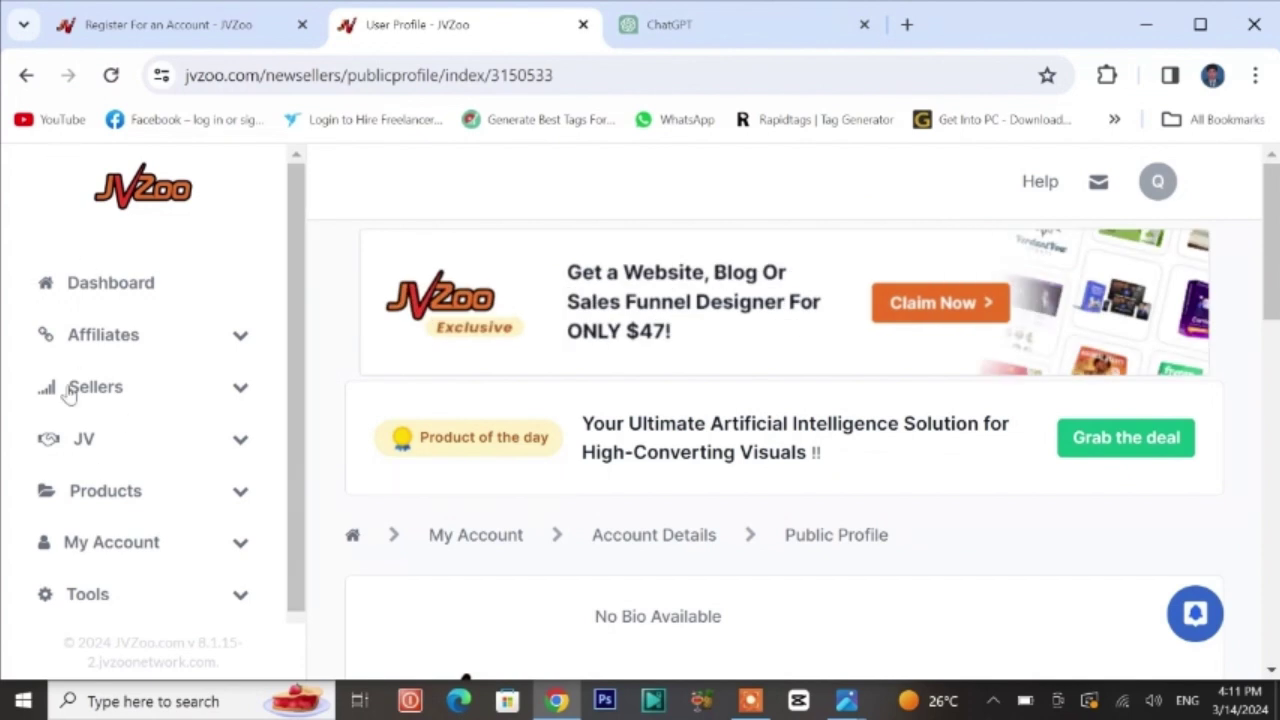
# Open Account Details under My Account and go to the Personal Information edit form.
pyautogui.moveTo(300, 397); pyautogui.dragTo(306, 449)
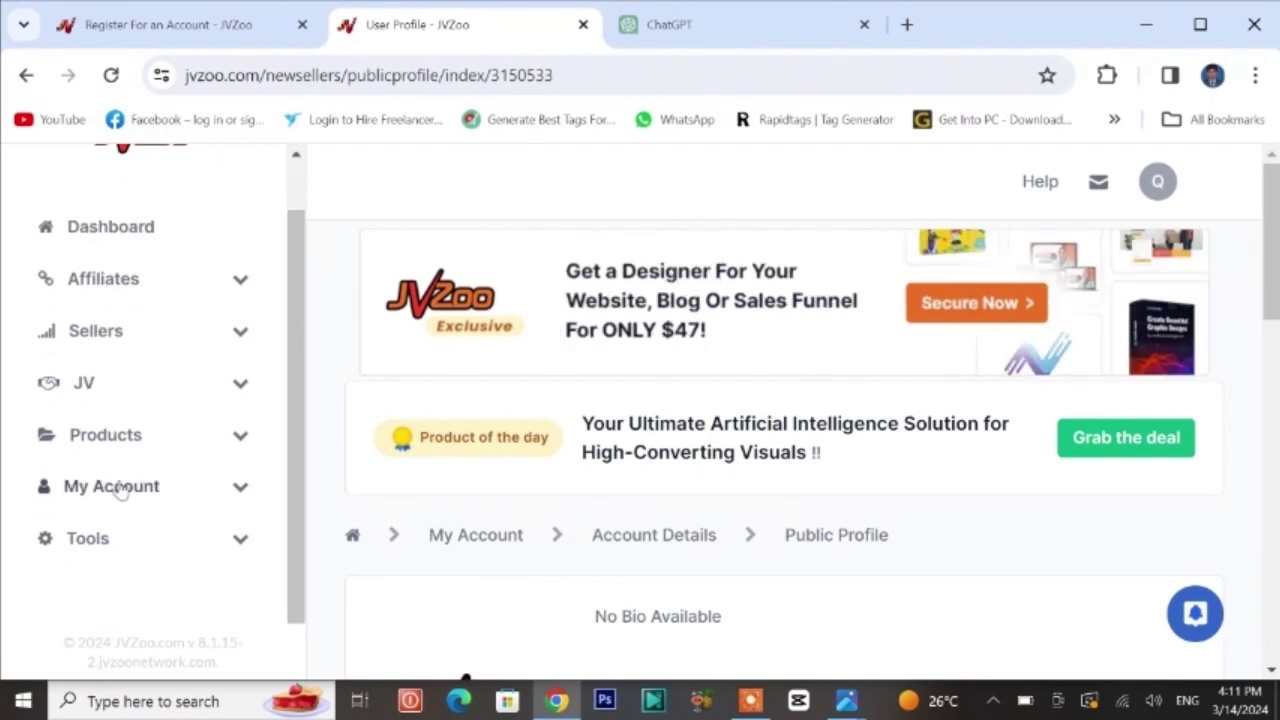
pyautogui.click(150, 486)
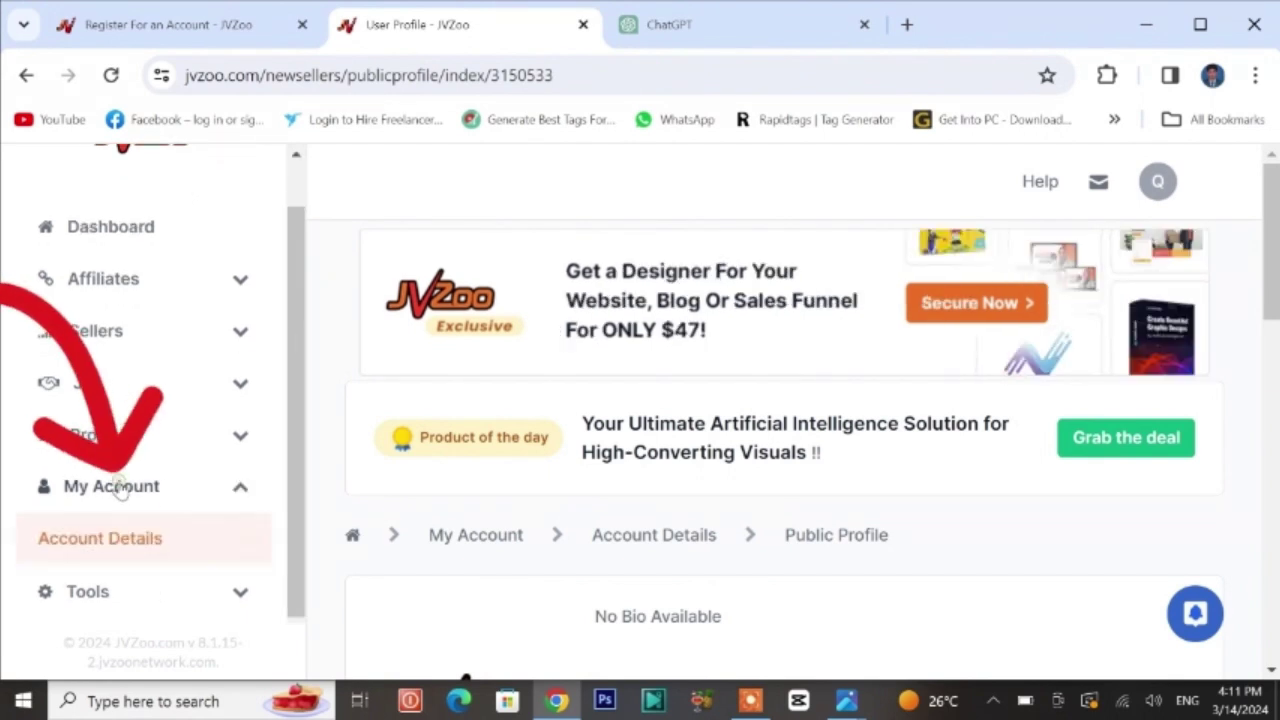
pyautogui.click(95, 546)
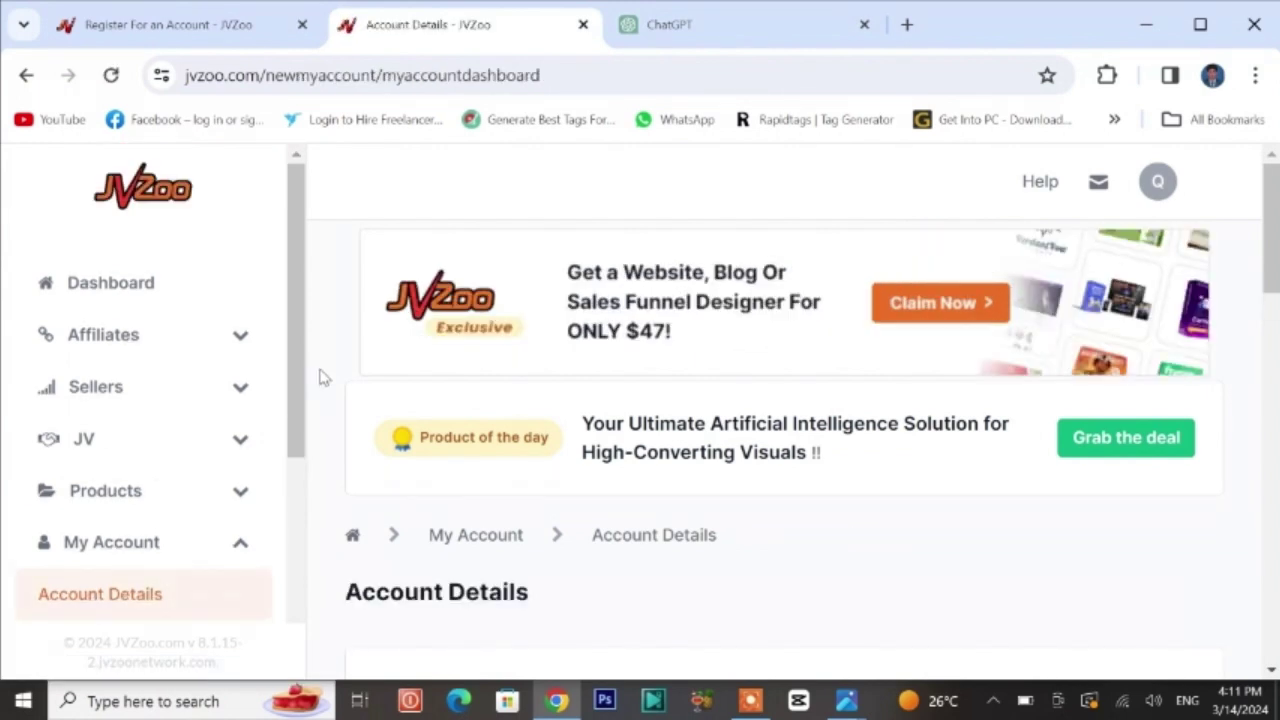
pyautogui.scroll(-3, 320, 377)
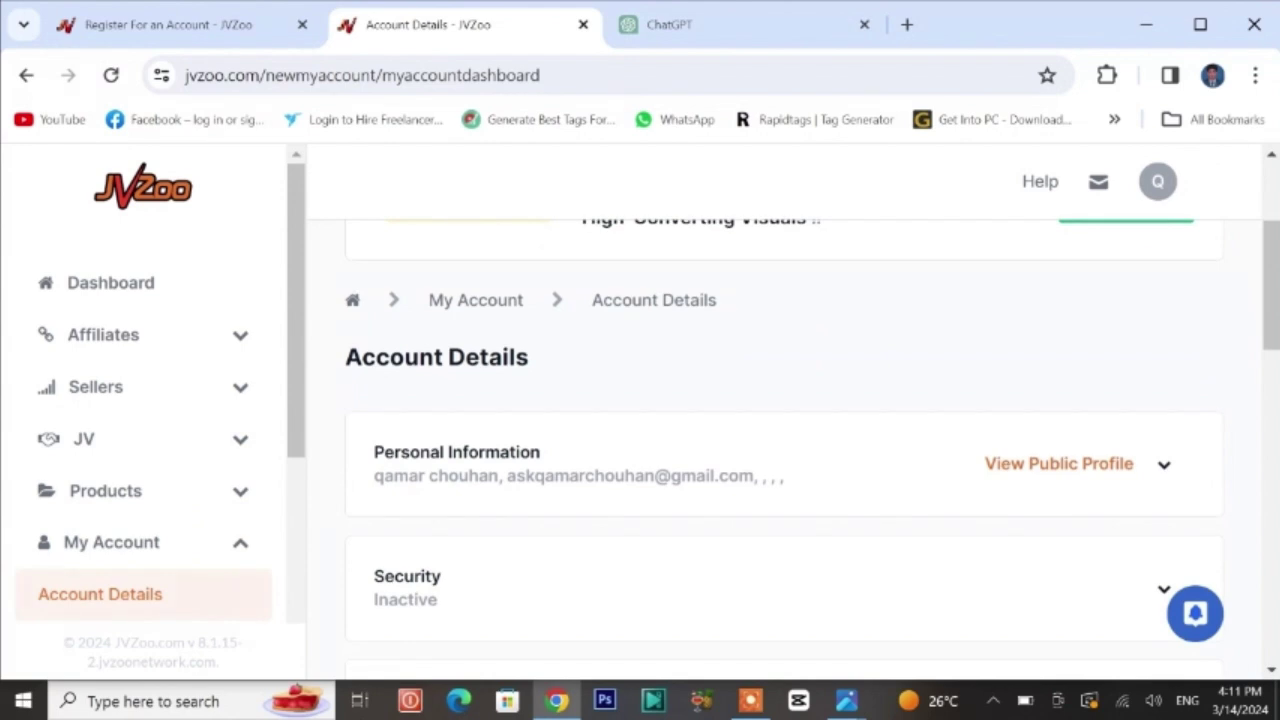
pyautogui.click(1035, 470)
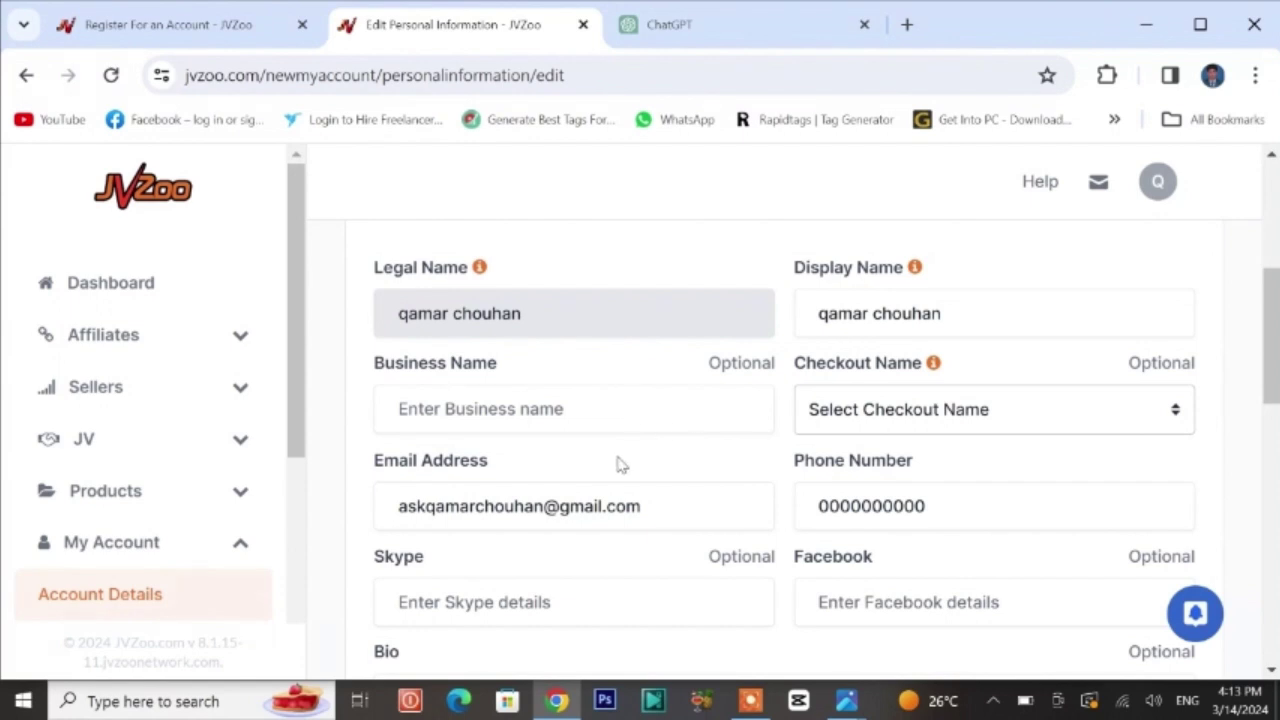
# Set the country in the personal information form to PAKISTAN.
pyautogui.scroll(-2, 611, 464)
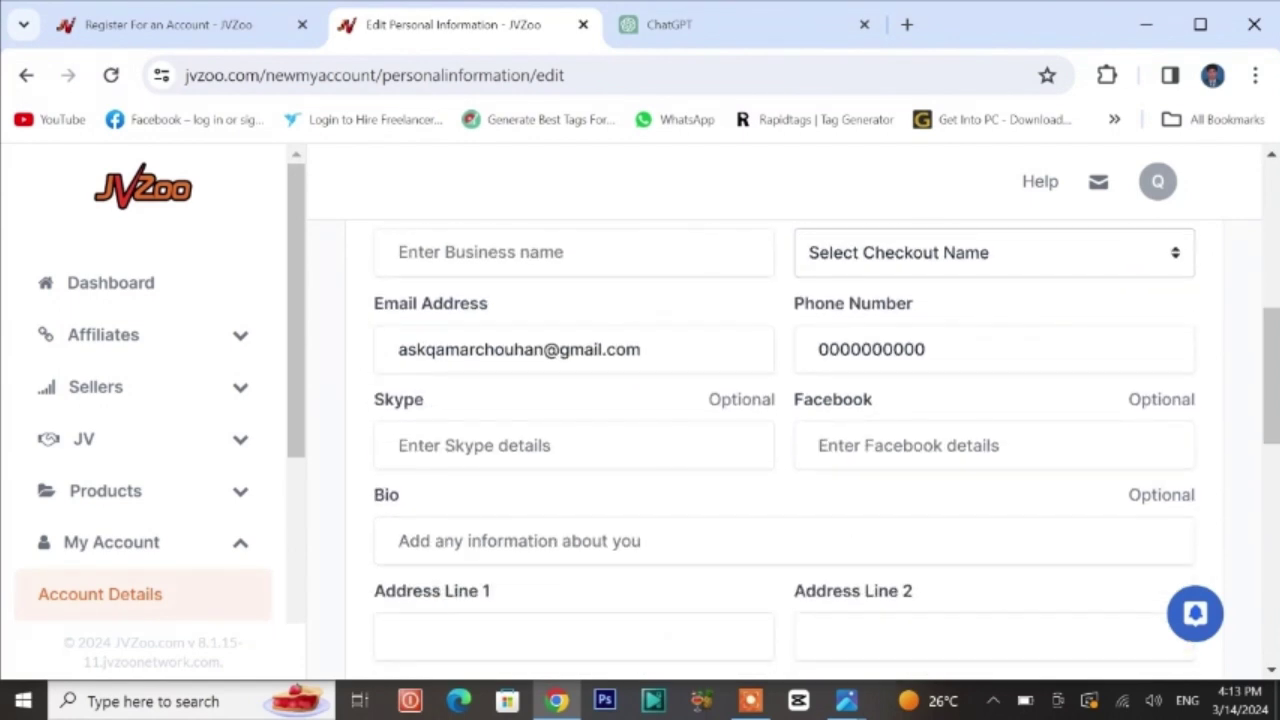
pyautogui.click(931, 345)
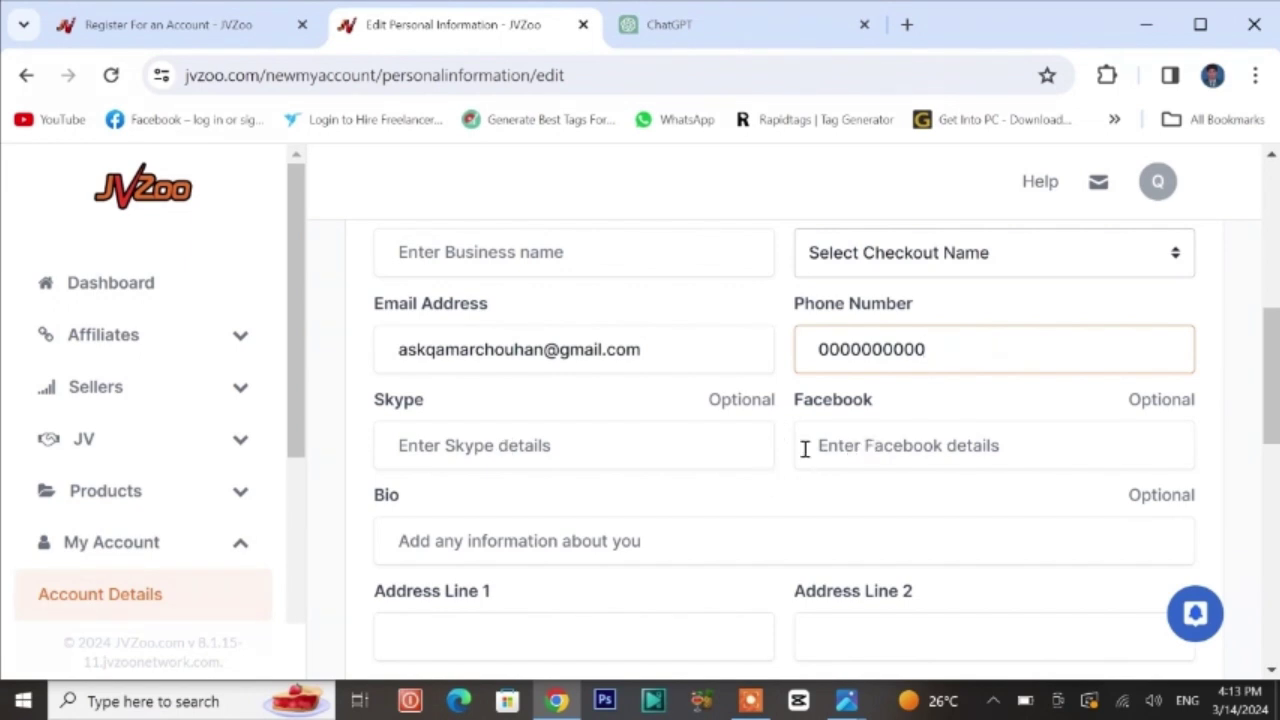
pyautogui.scroll(-1, 691, 494)
pyautogui.scroll(-3, 780, 450)
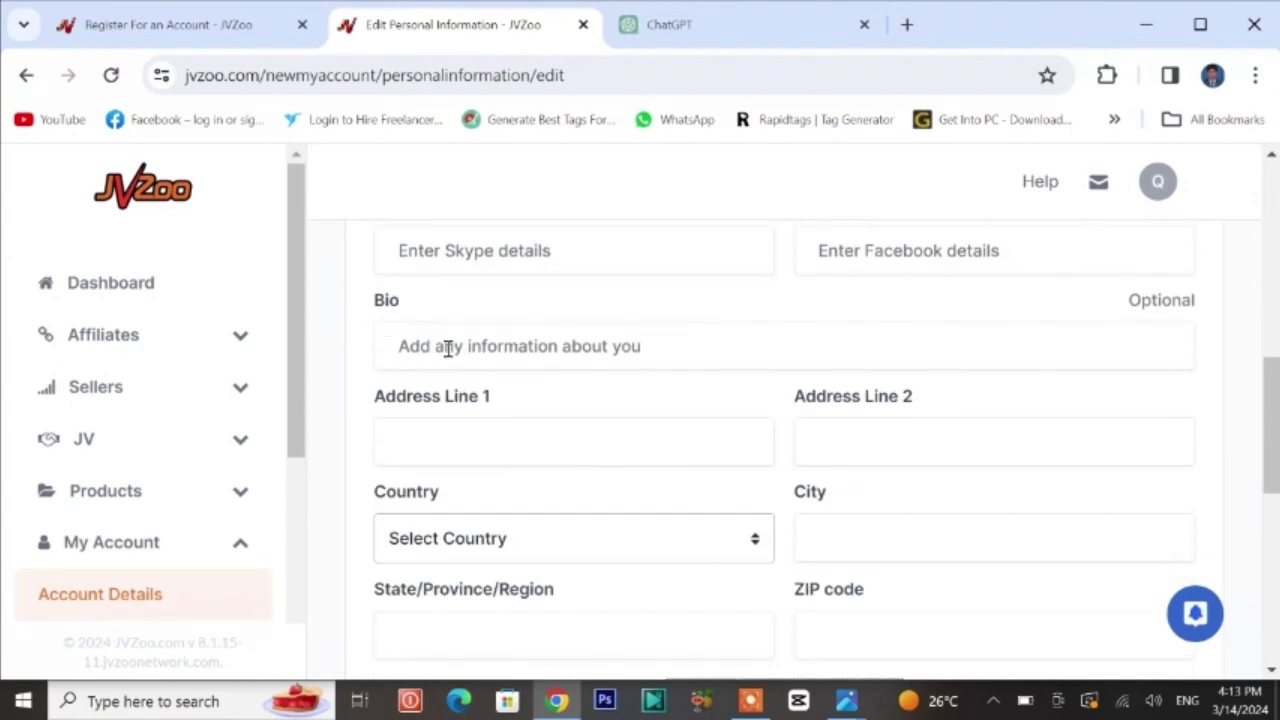
pyautogui.click(554, 345)
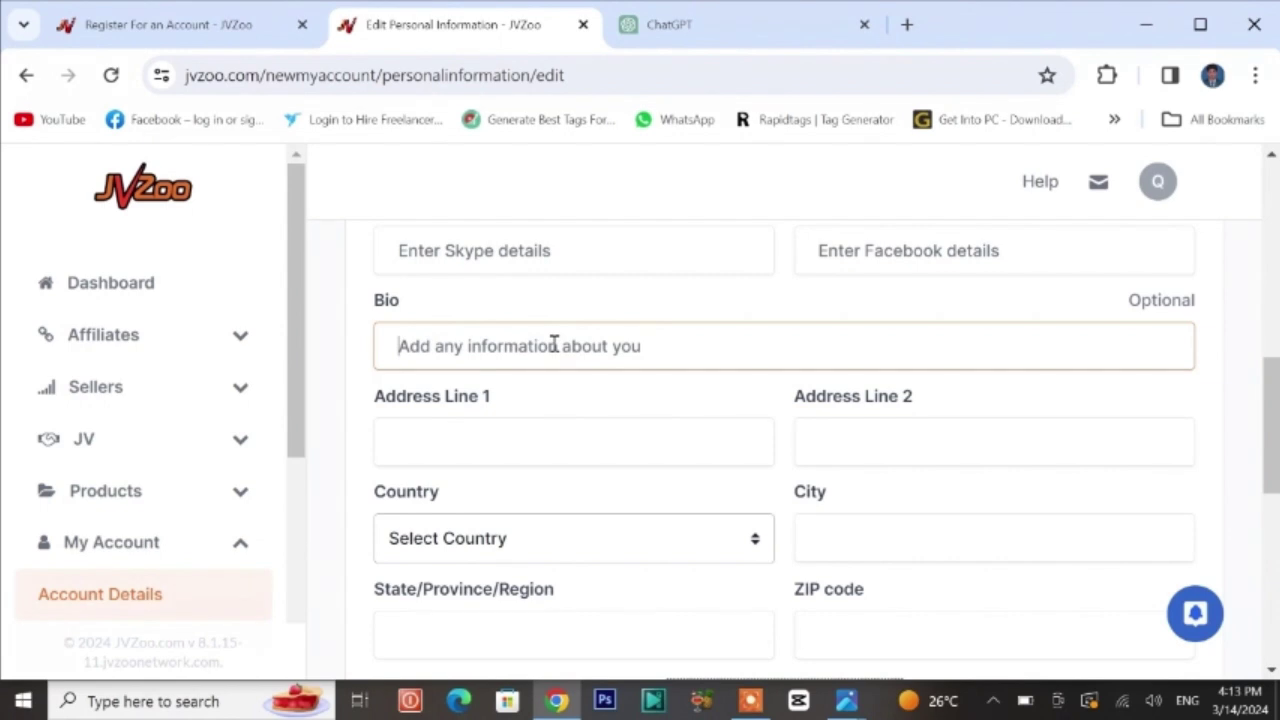
pyautogui.scroll(-2, 754, 400)
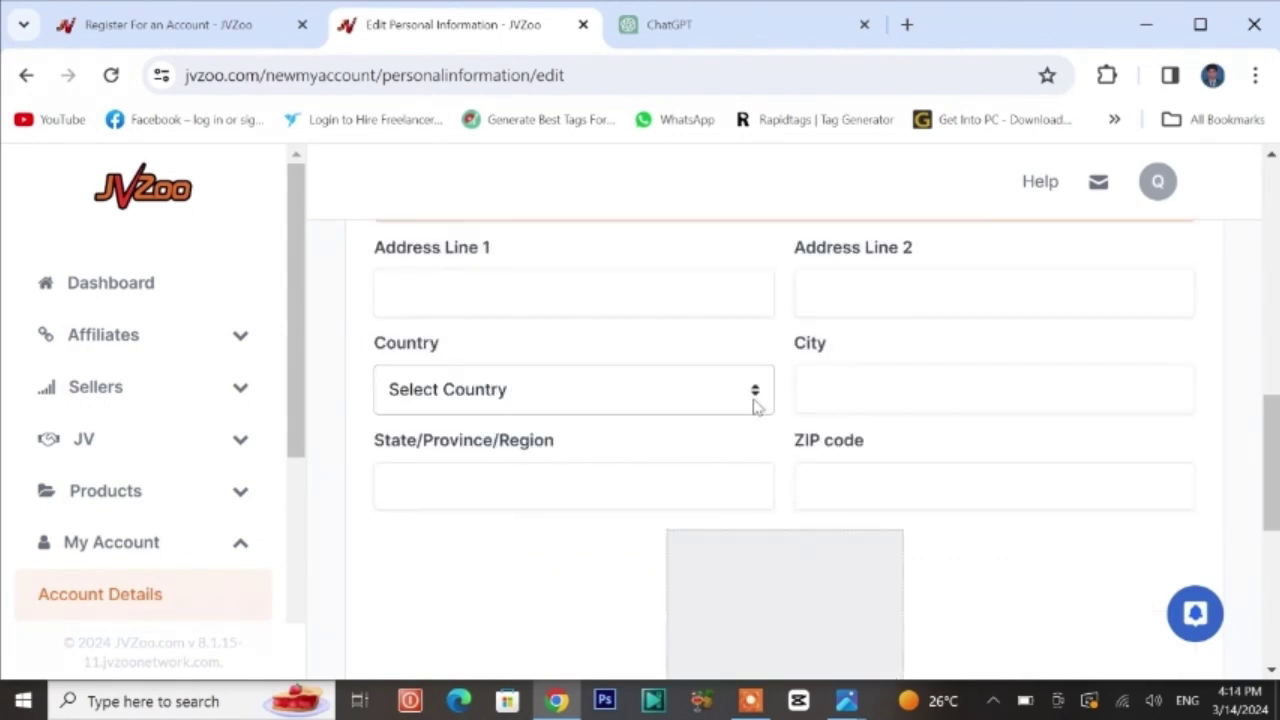
pyautogui.click(755, 392)
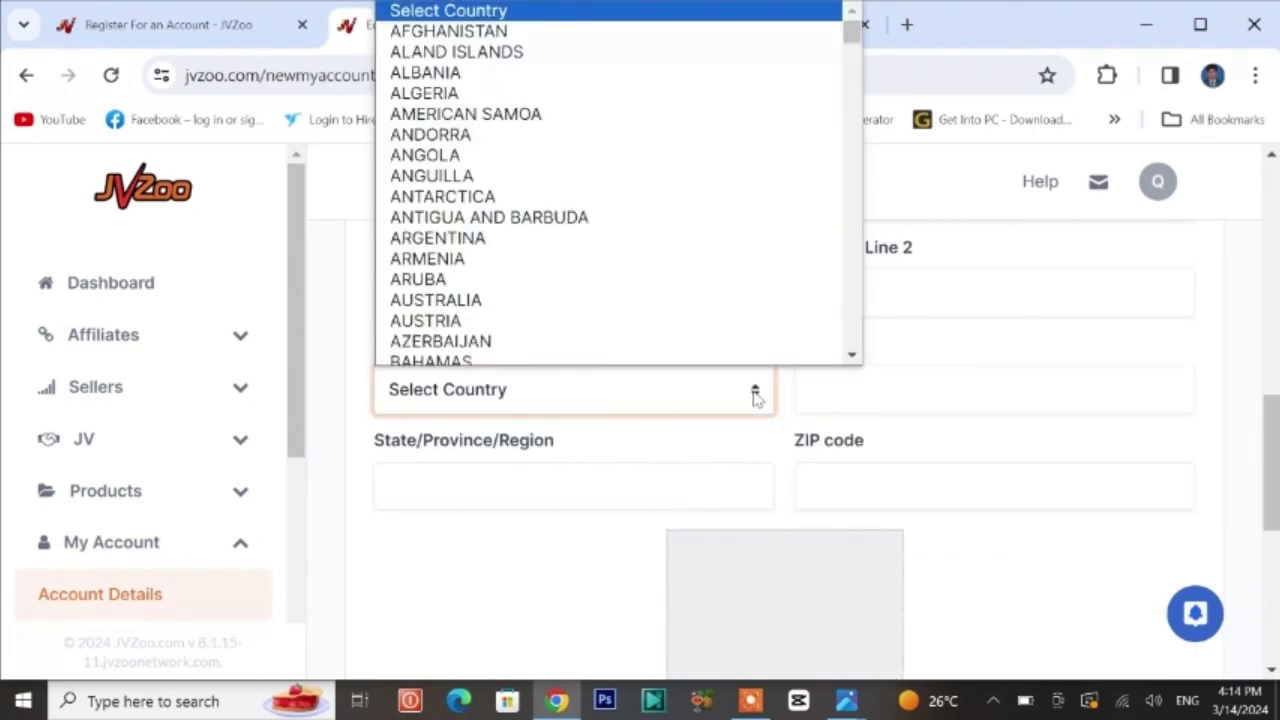
pyautogui.press('p')
pyautogui.click(756, 394)
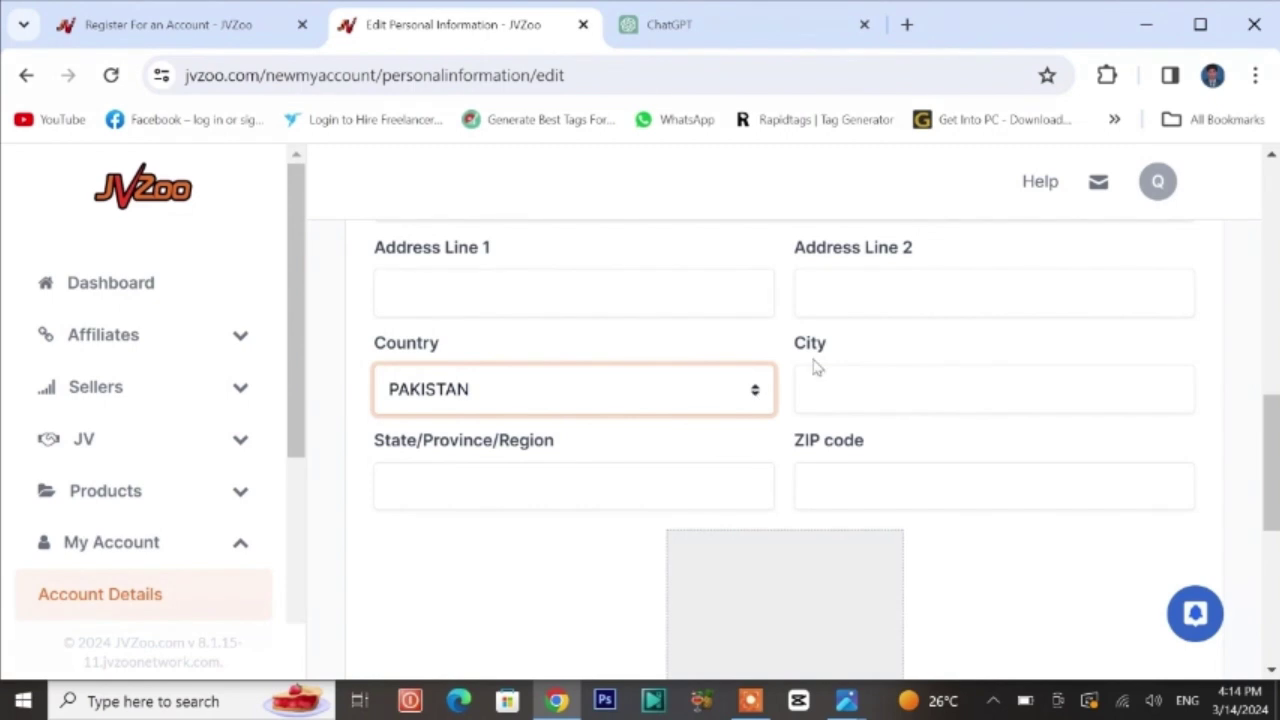
# Enter lahore as the city and punjab as the state/province/region in the address details.
pyautogui.click(890, 386)
pyautogui.write('lahore')
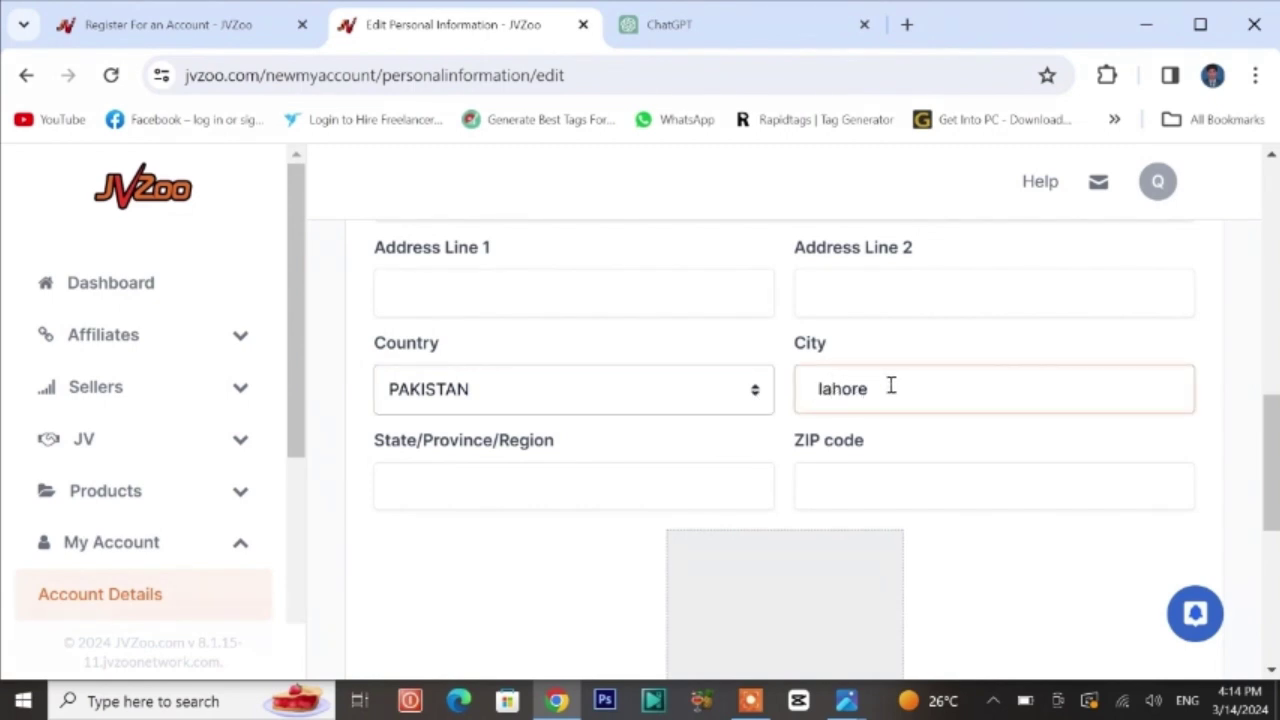
pyautogui.scroll(-2, 890, 386)
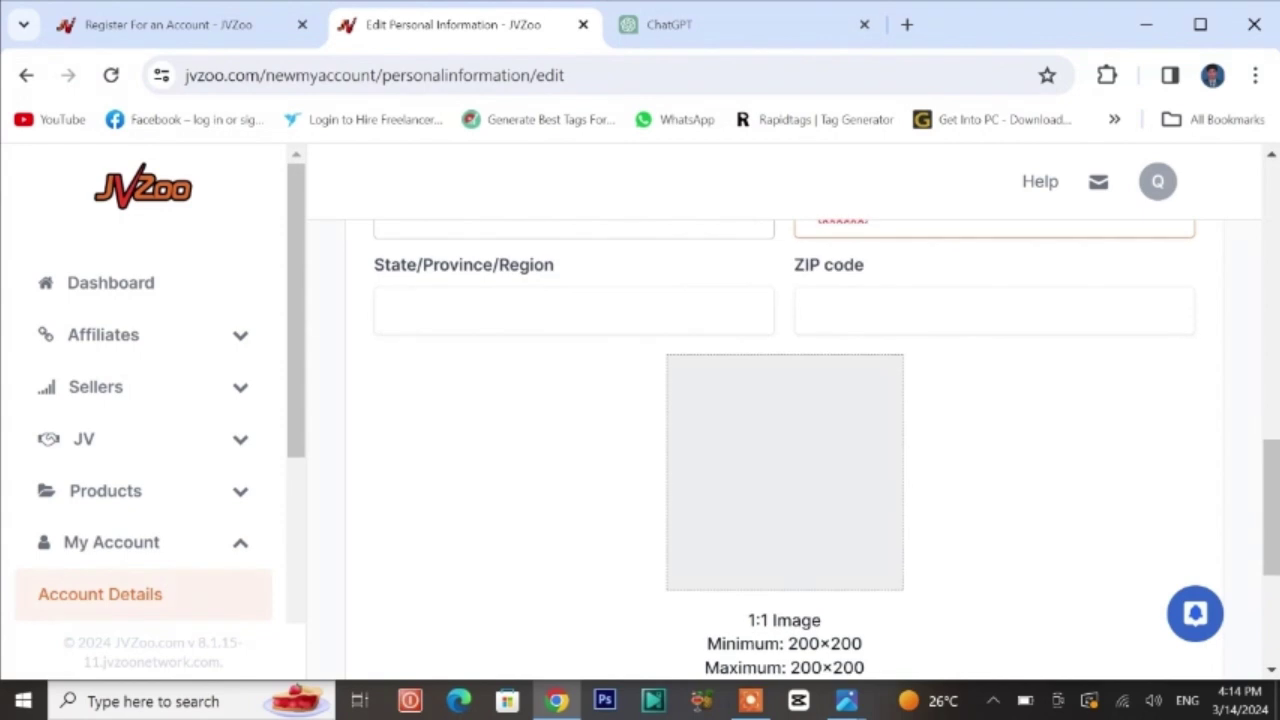
pyautogui.click(465, 312)
pyautogui.write('punjab')
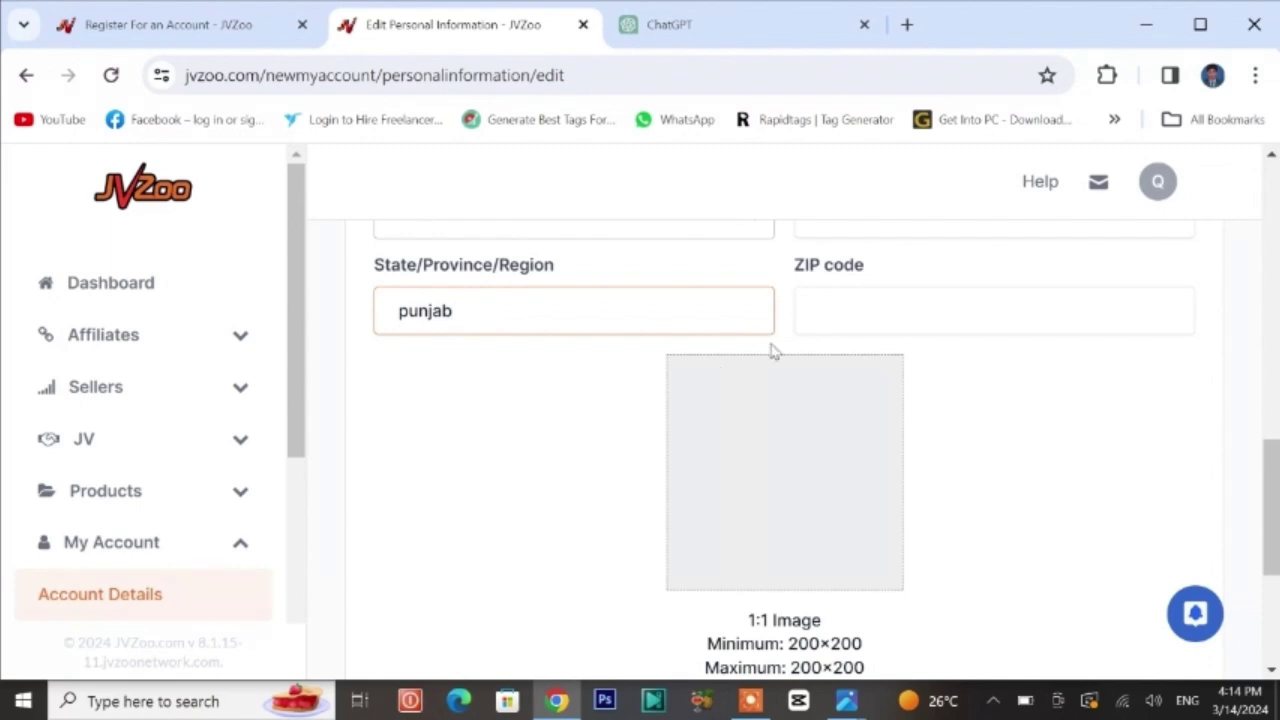
# Search Google for "lahore zip code" in a new browser tab and return to the JVZoo personal information form.
pyautogui.click(838, 313)
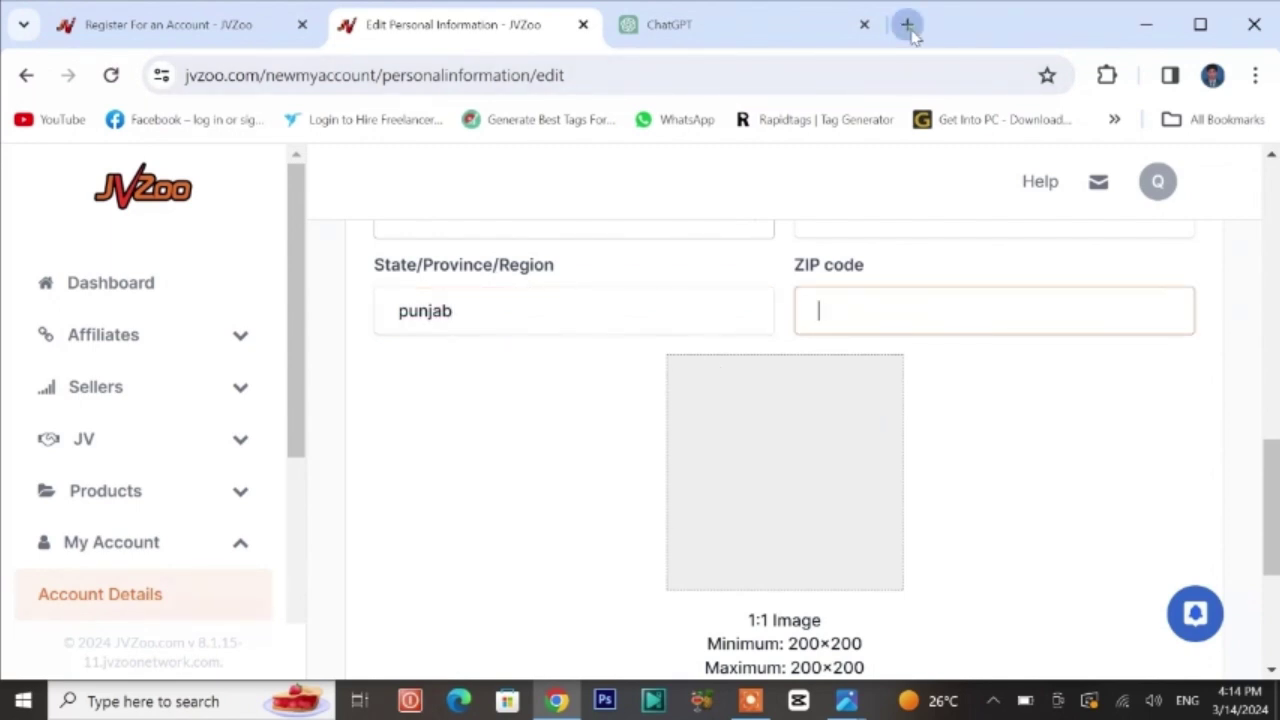
pyautogui.click(907, 24)
pyautogui.click(576, 423)
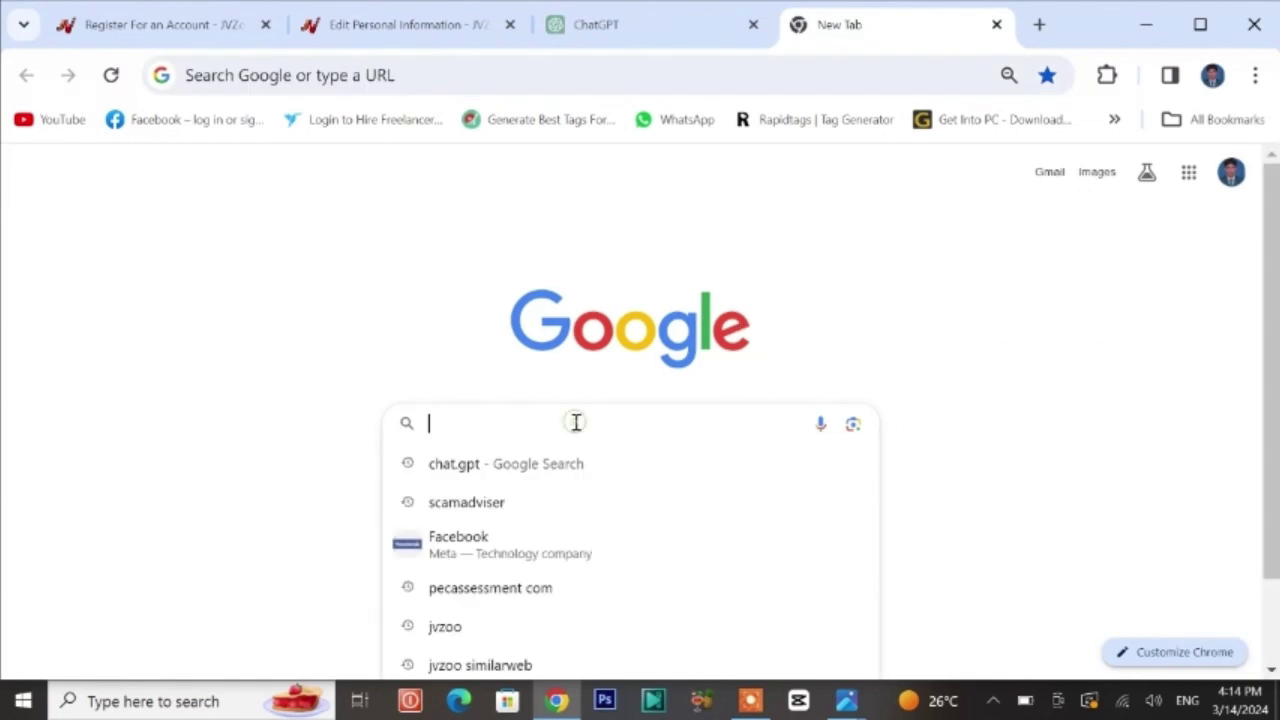
pyautogui.write('lahore')
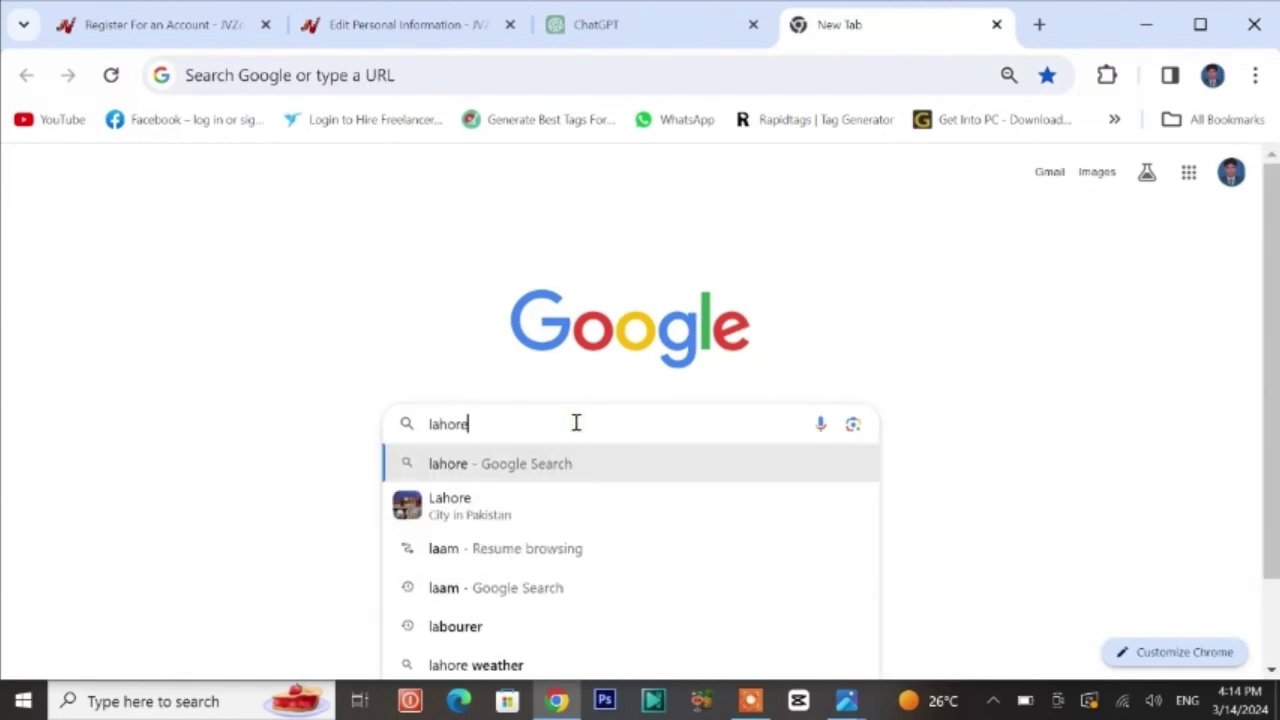
pyautogui.write(' zip')
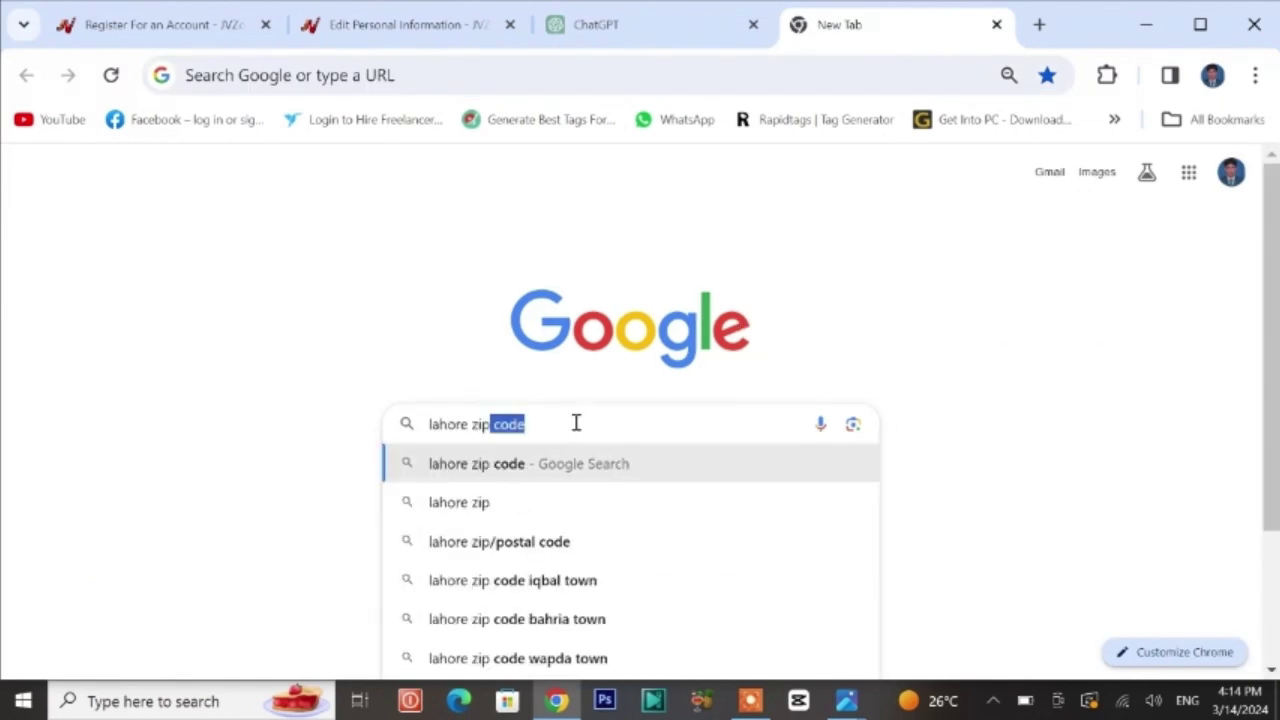
pyautogui.press('Right')
pyautogui.press('Return')
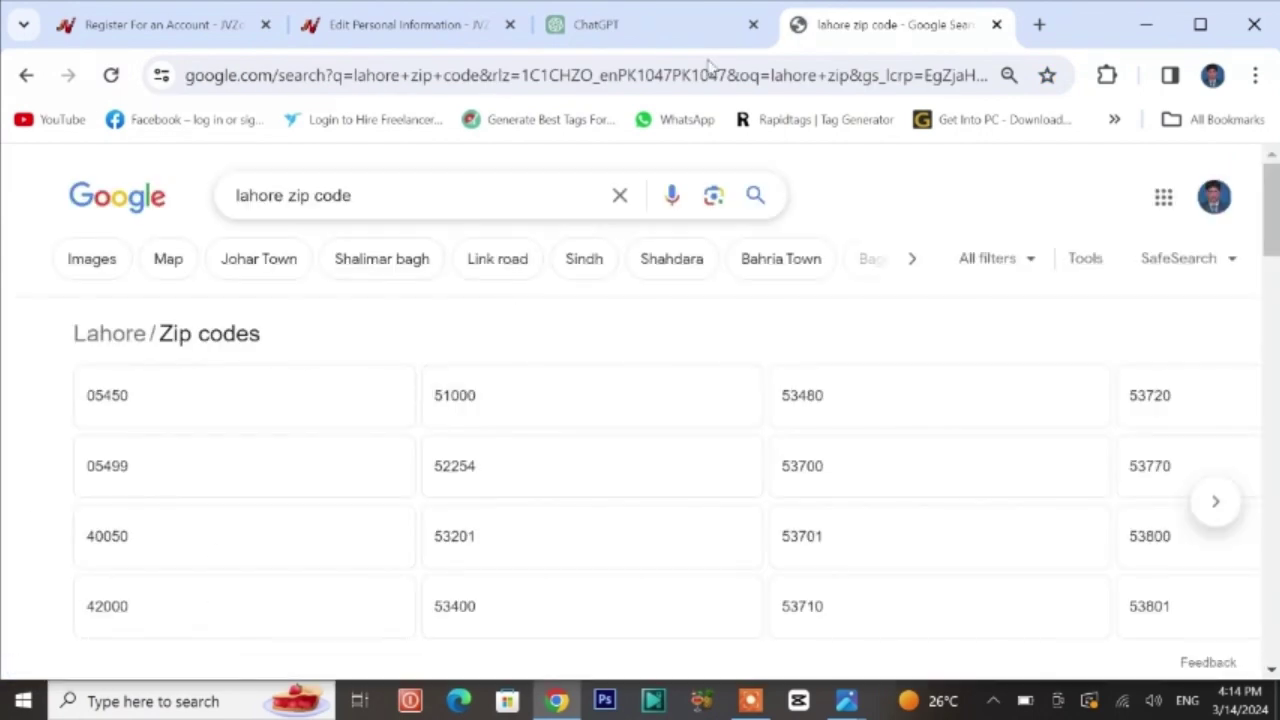
pyautogui.click(380, 30)
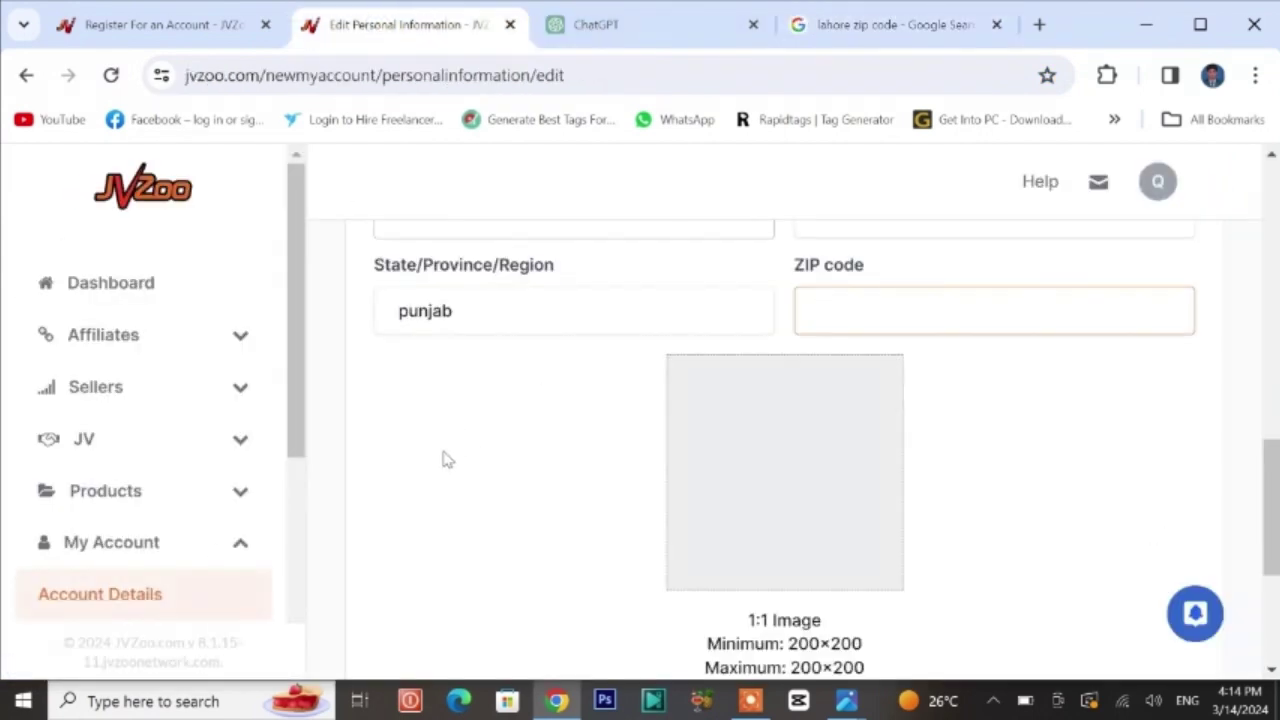
# Go to the JVZoo dashboard and open the Find Products page for affiliates.
pyautogui.click(113, 280)
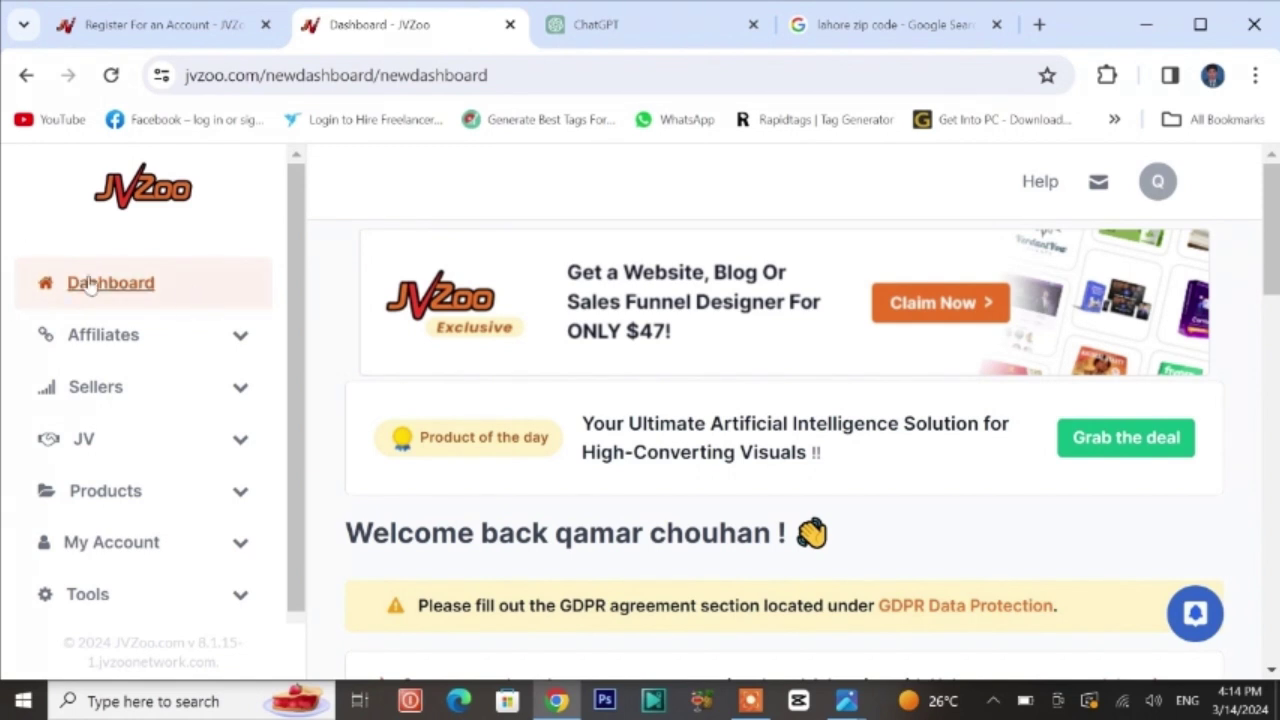
pyautogui.click(243, 340)
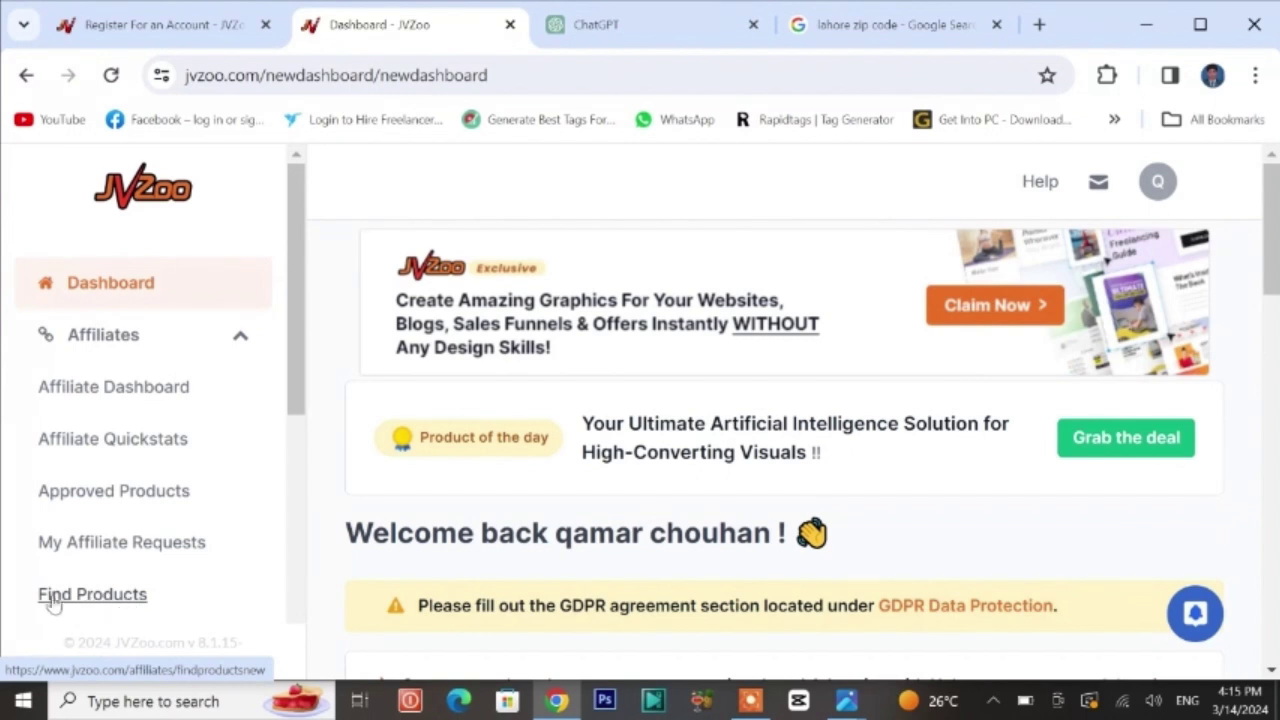
pyautogui.click(97, 596)
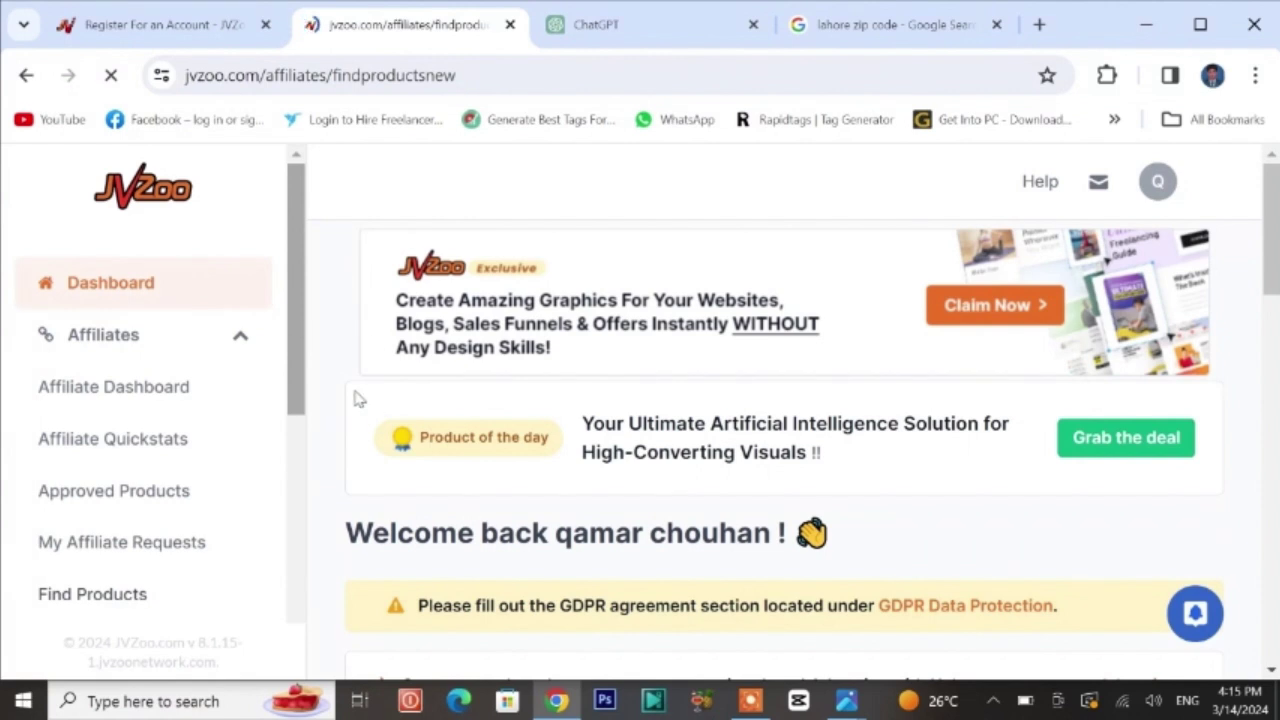
# Examine the Find Products list, comparing launch dates, sales, conversion, EPC, average price, commission and refund rates.
pyautogui.scroll(-4, 360, 332)
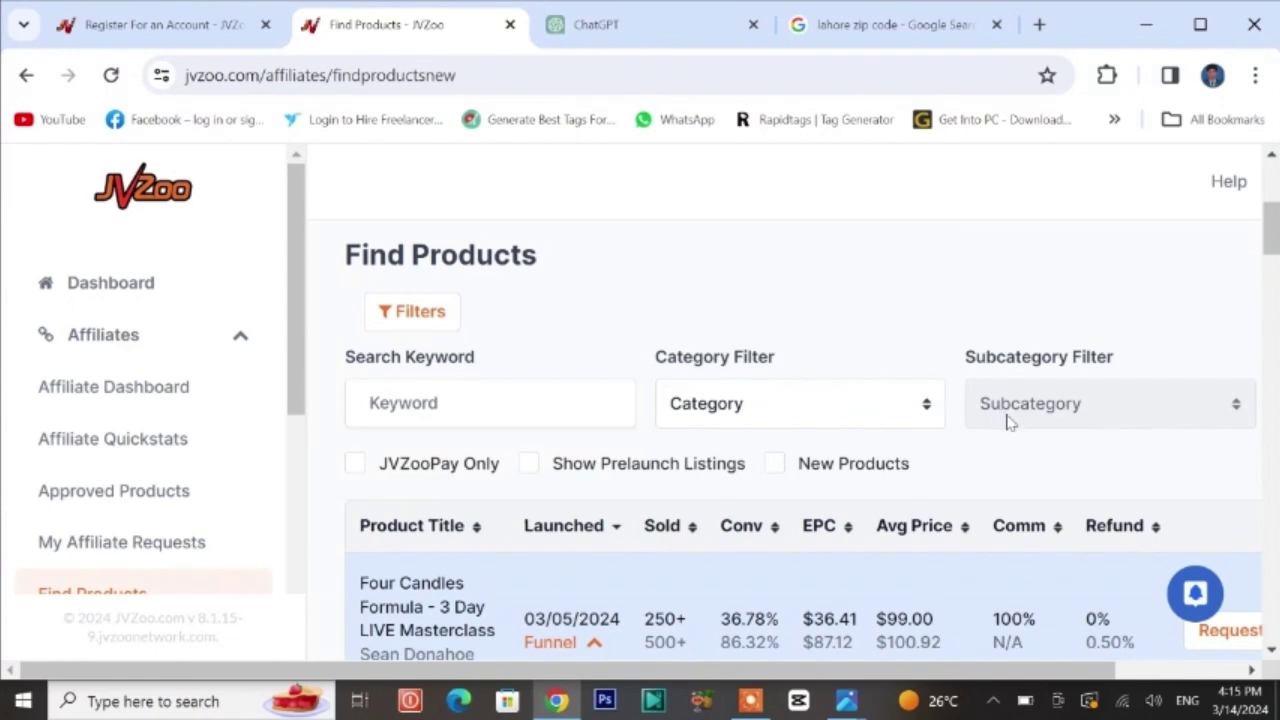
pyautogui.scroll(-3, 785, 298)
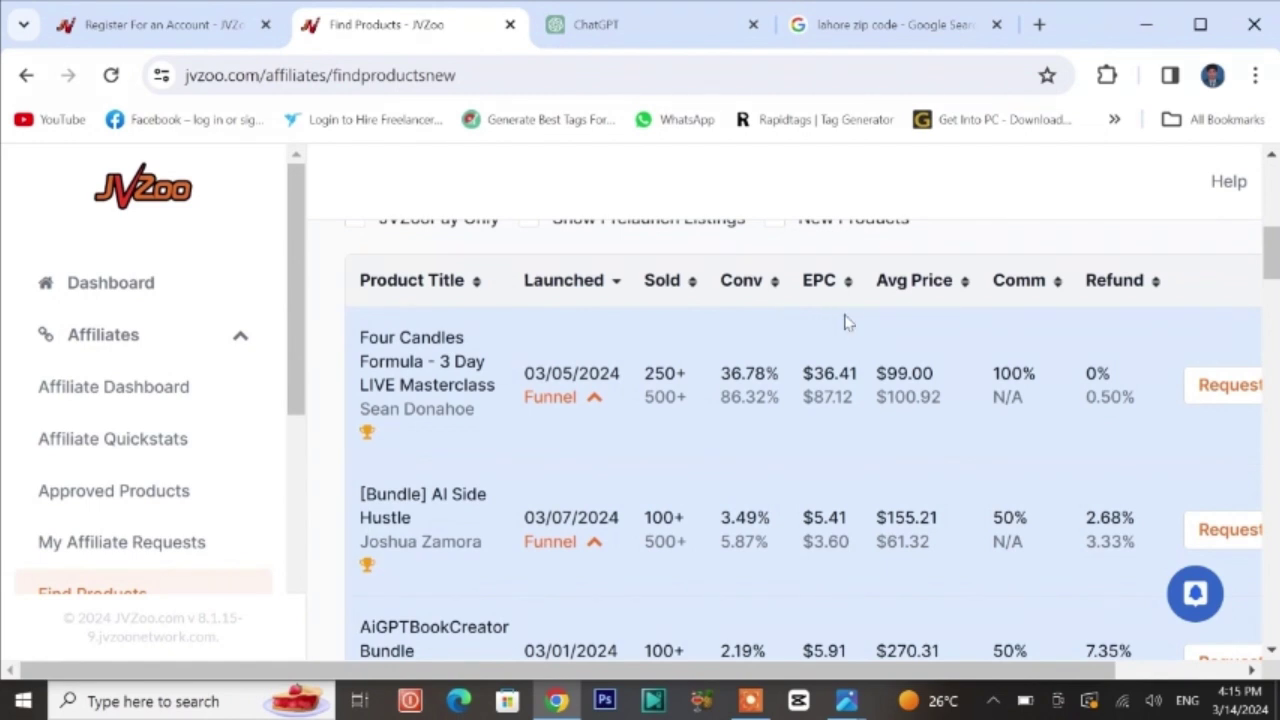
pyautogui.scroll(-2, 845, 320)
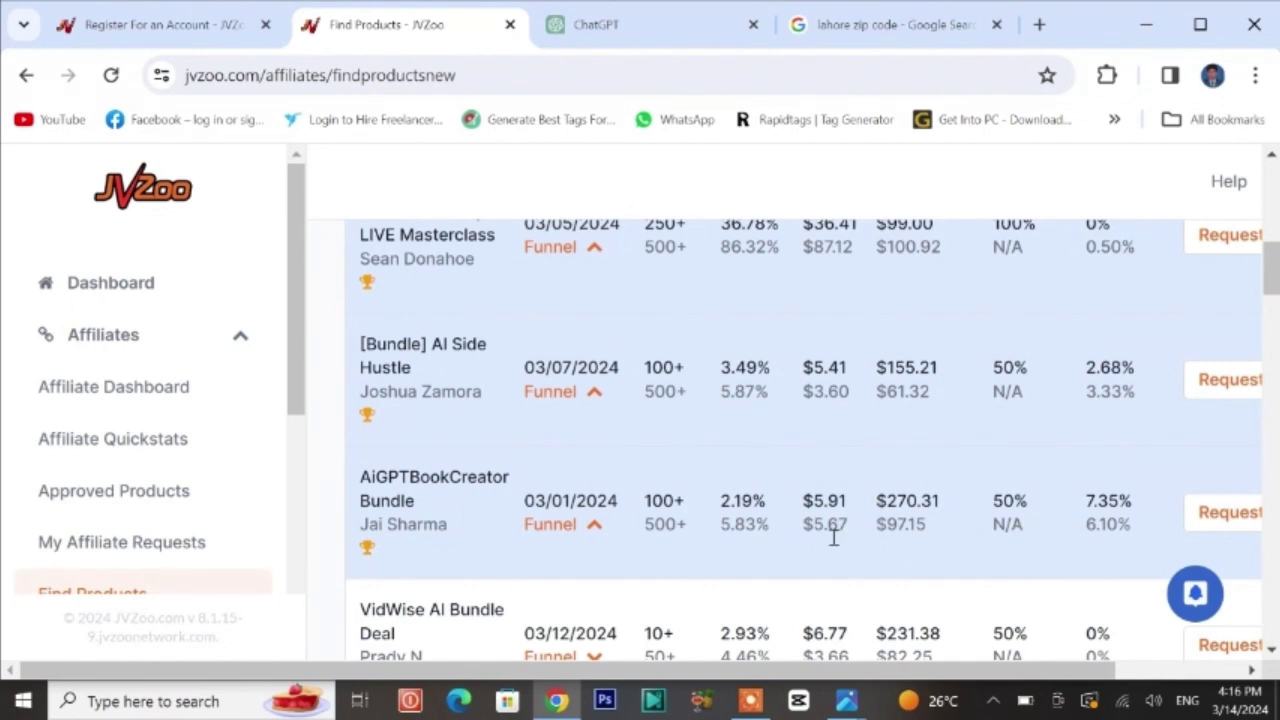
pyautogui.scroll(-5, 800, 440)
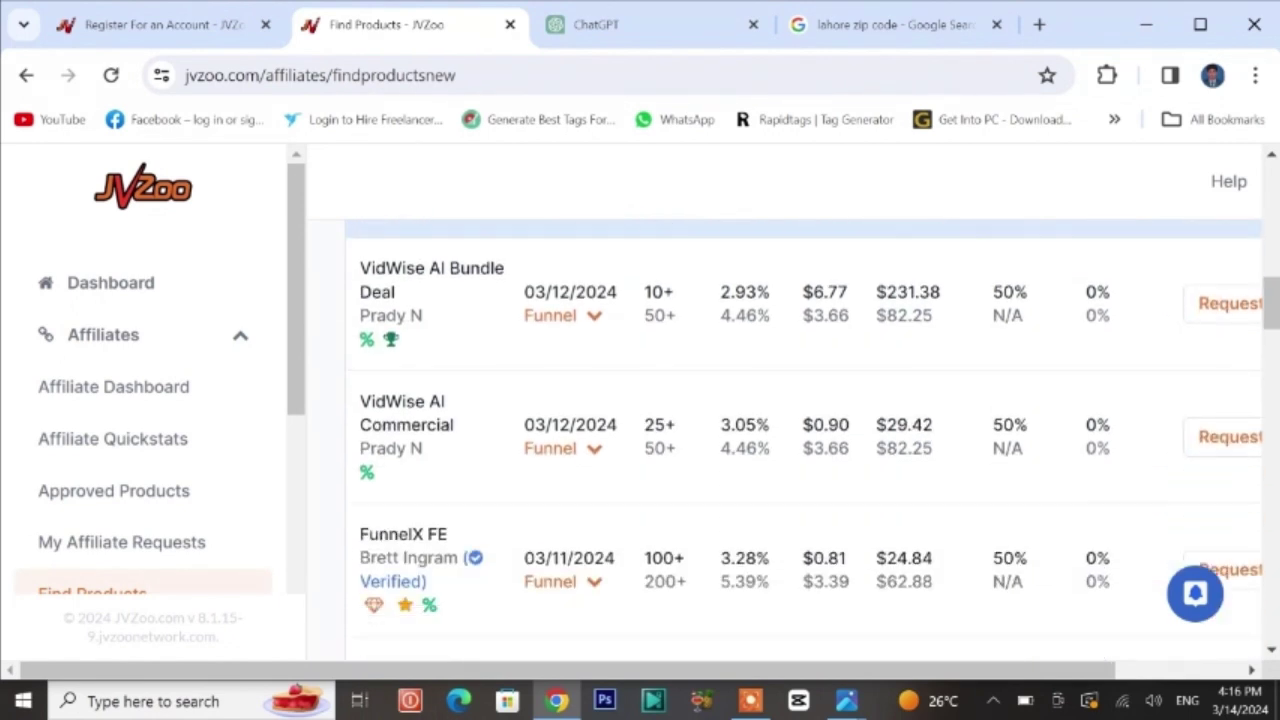
pyautogui.scroll(-4, 800, 440)
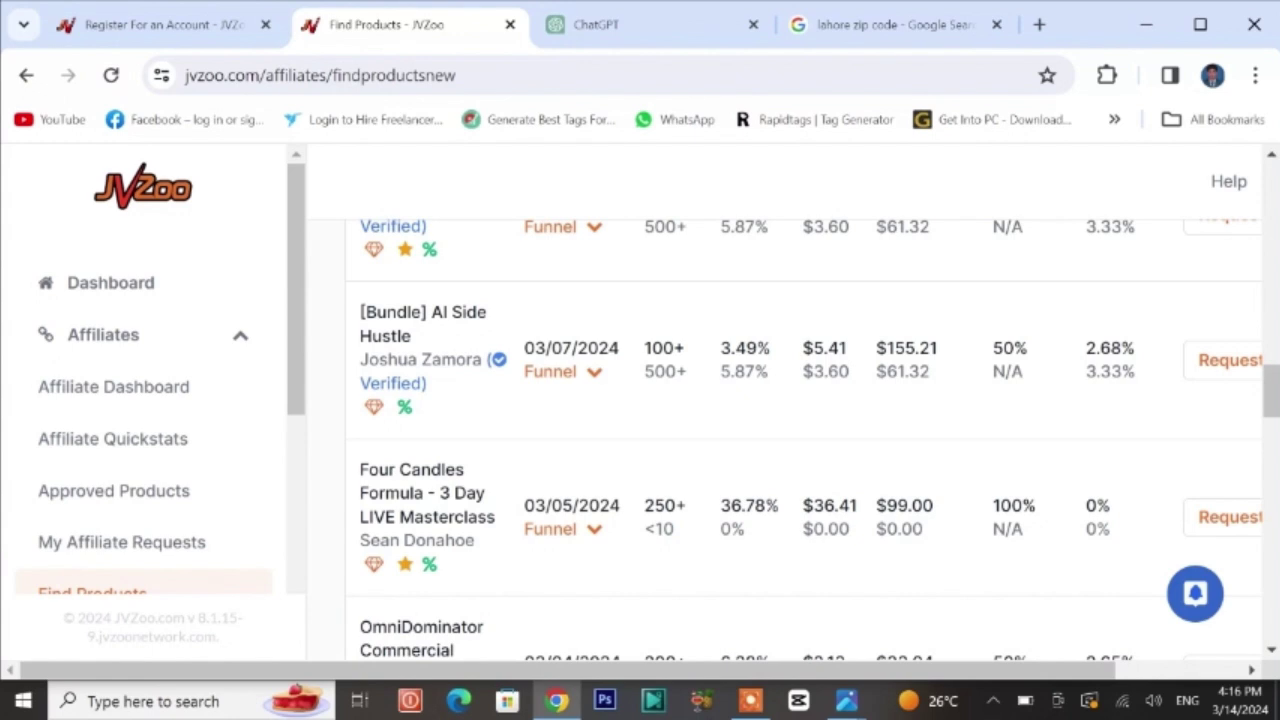
pyautogui.scroll(-3, 800, 440)
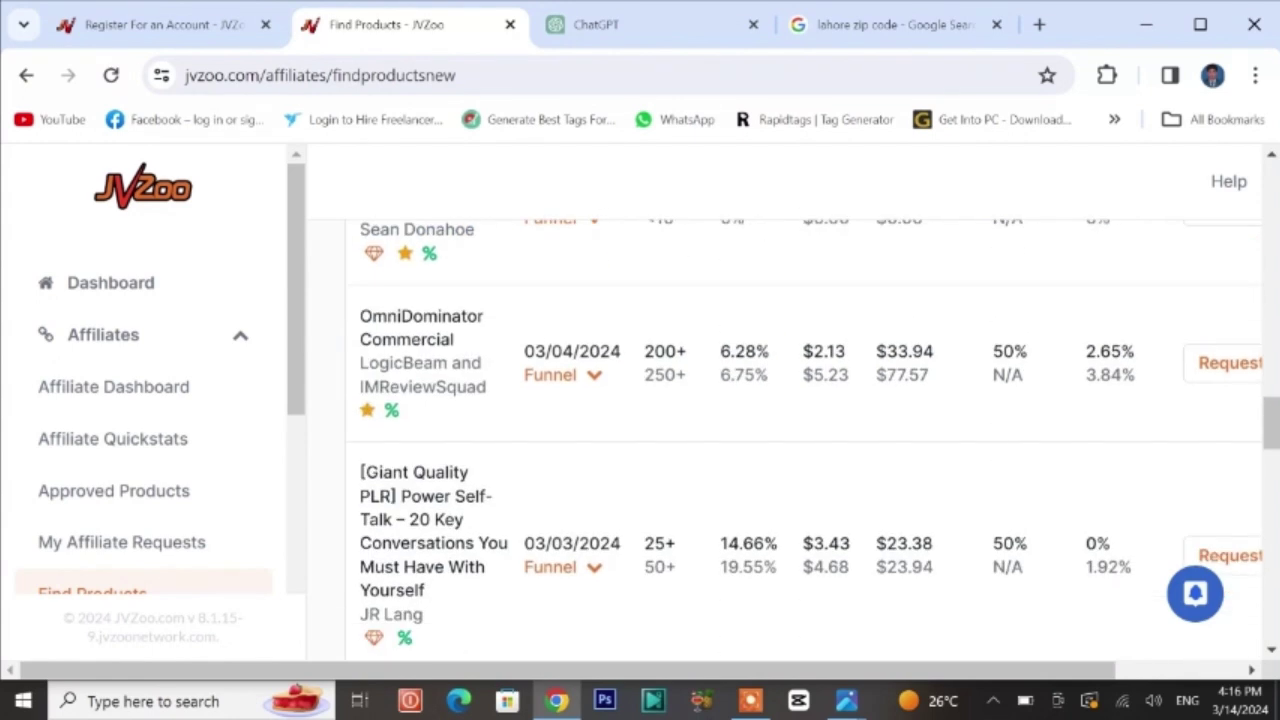
pyautogui.scroll(8, 800, 440)
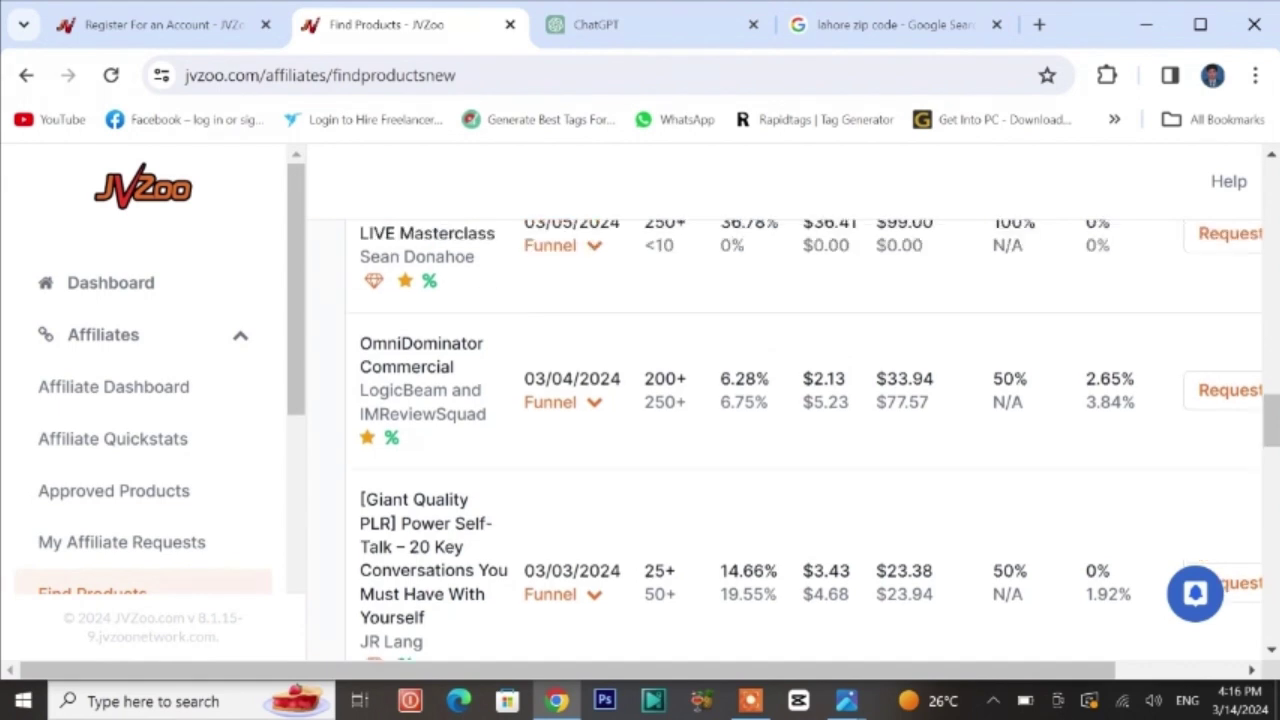
pyautogui.scroll(3, 800, 440)
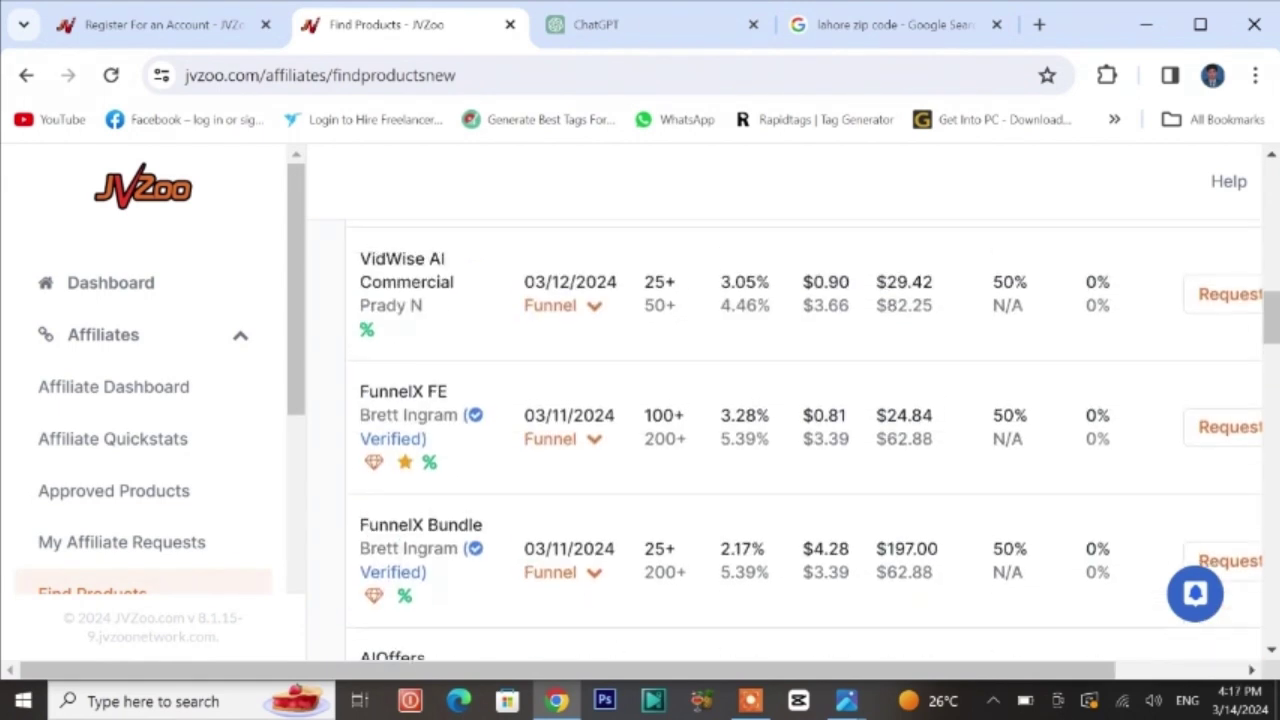
# Open the approval request page of the AiGPTBookCreator Bundle from the Find Products list.
pyautogui.scroll(2, 800, 440)
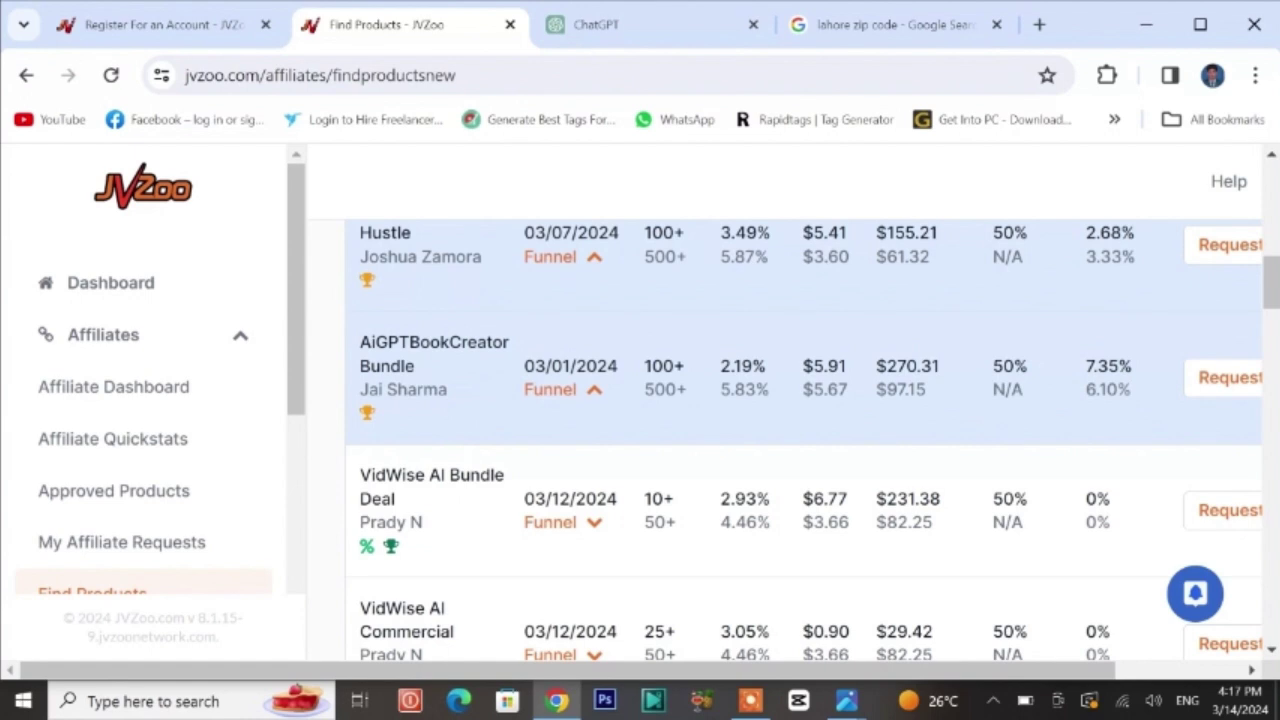
pyautogui.hscroll(3, 306, 631)
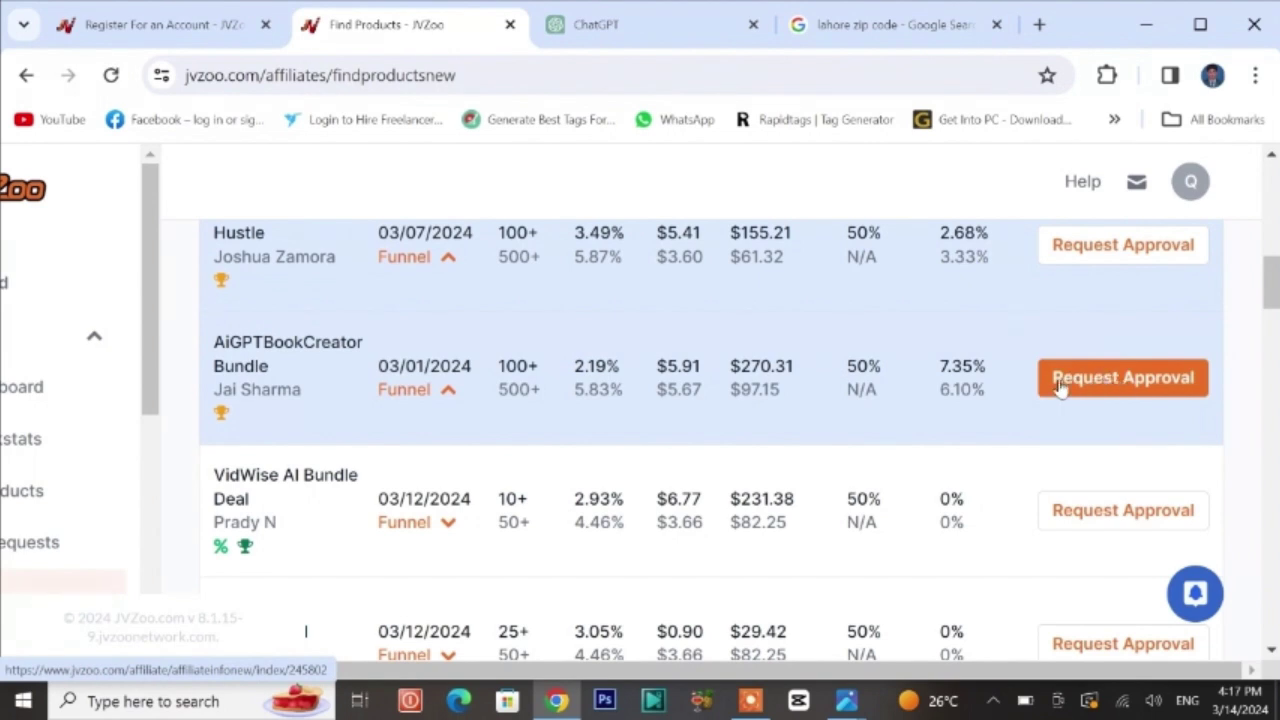
pyautogui.click(1090, 384)
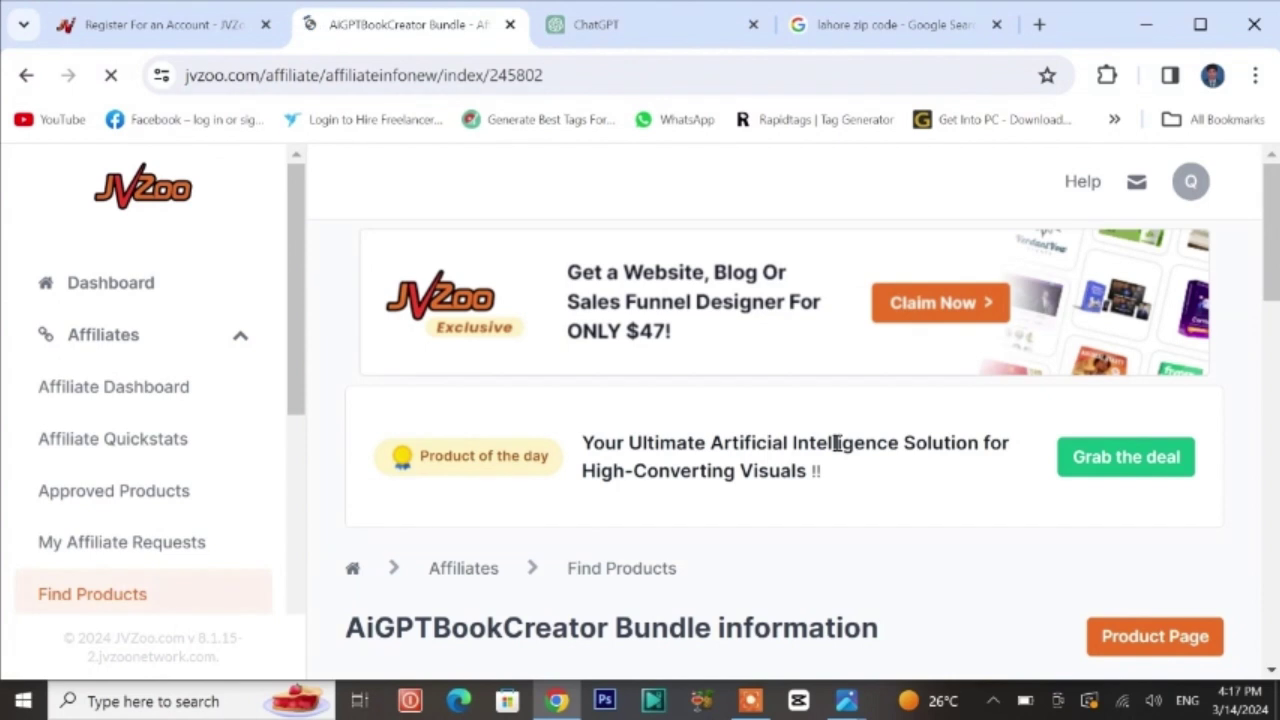
# Review the AiGPTBookCreator Bundle's price, commission, seller and payment details, and go to its Request Permission form.
pyautogui.scroll(-4, 838, 443)
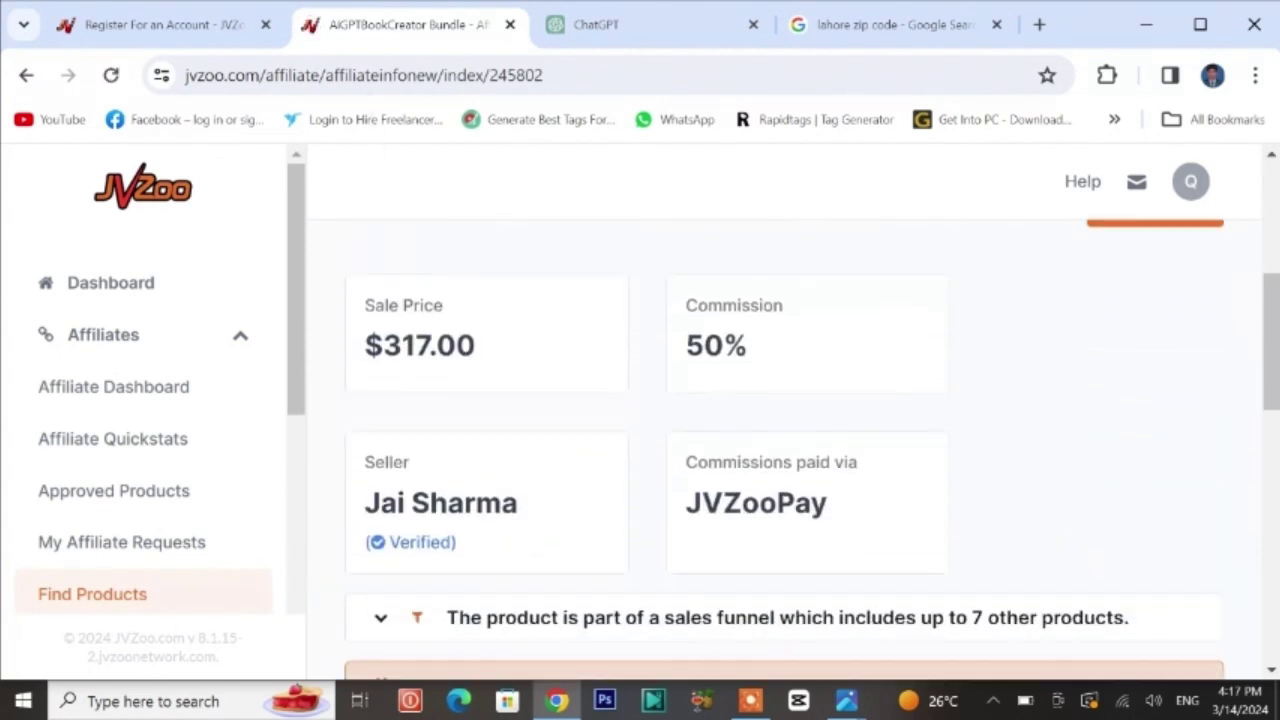
pyautogui.scroll(2, 812, 450)
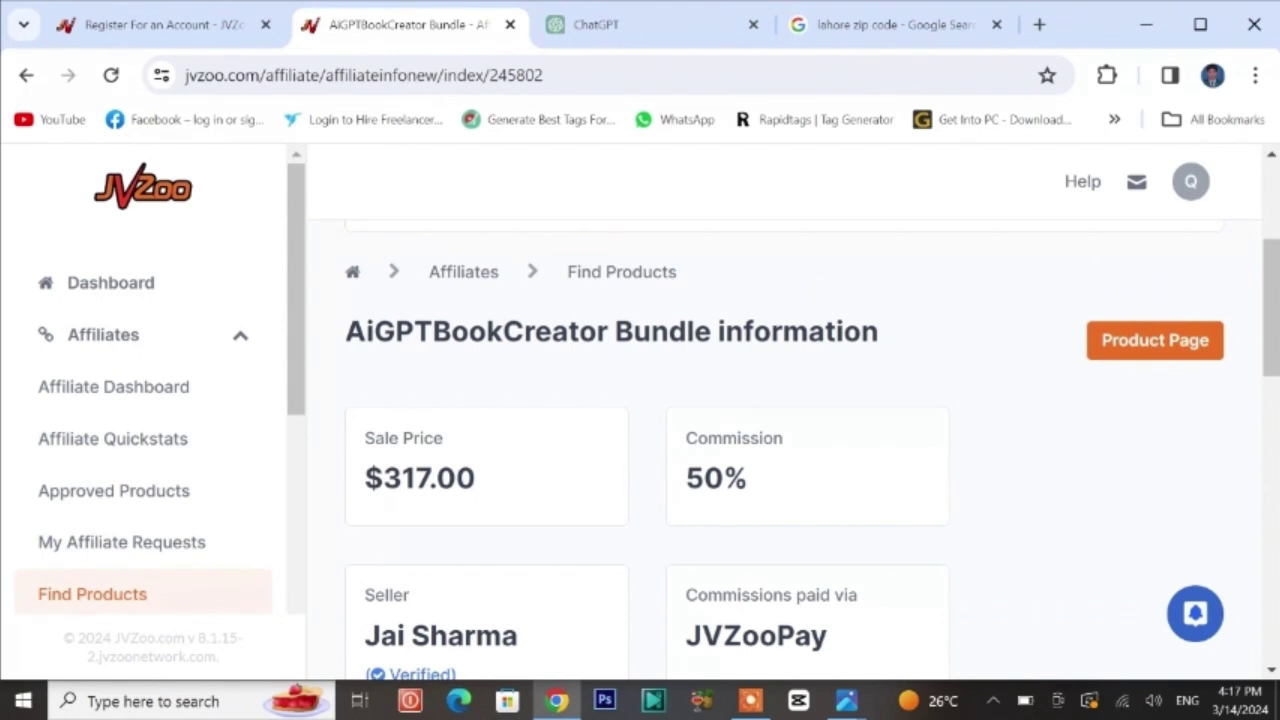
pyautogui.scroll(-1, 572, 340)
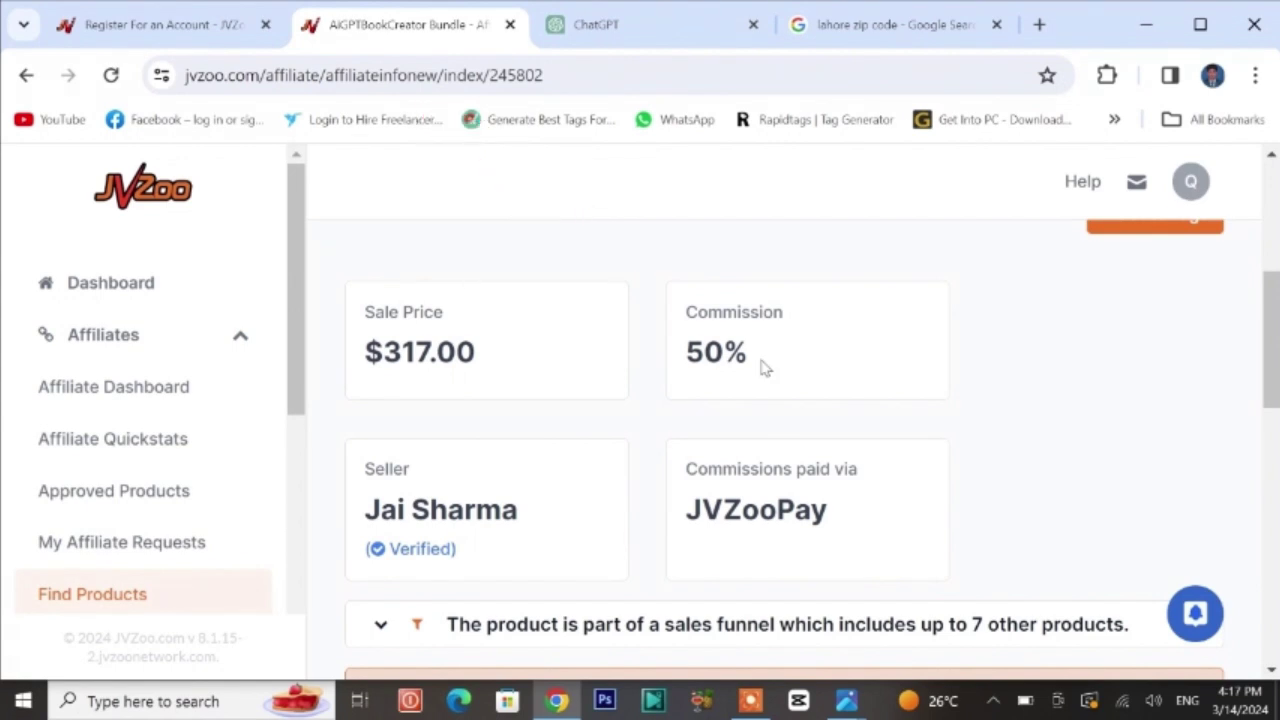
pyautogui.scroll(-2, 762, 368)
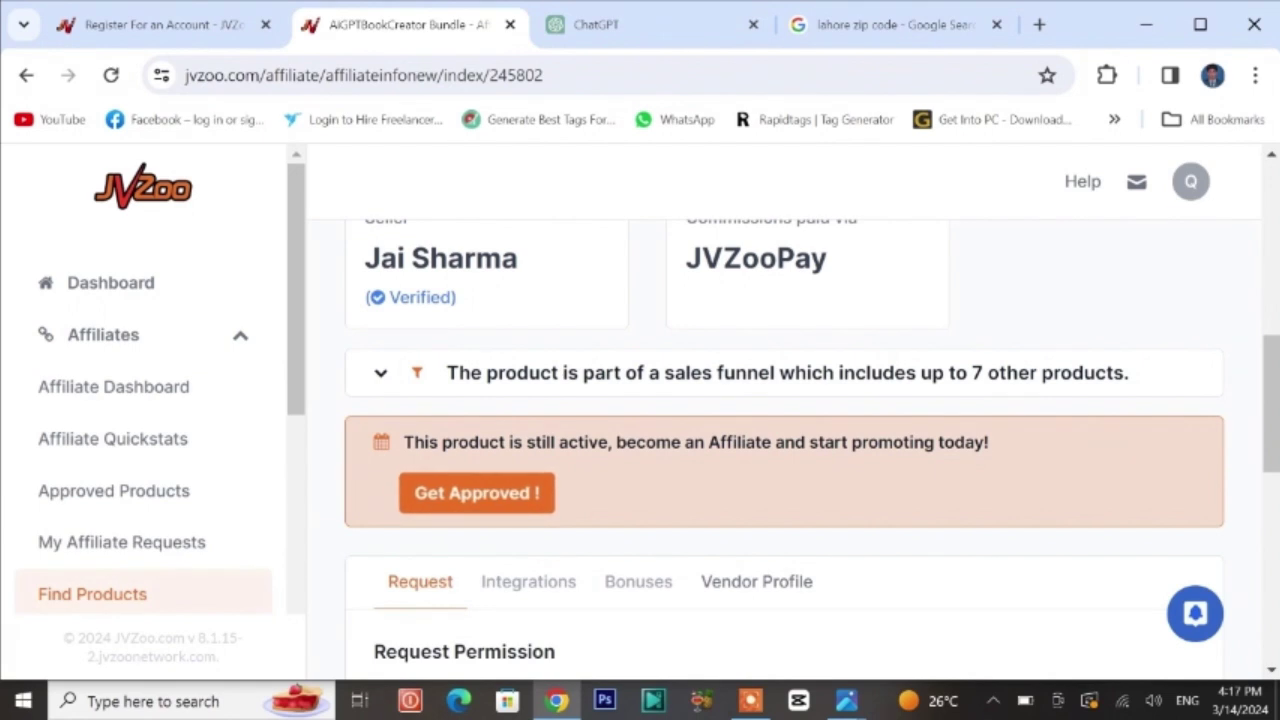
pyautogui.scroll(-1, 437, 390)
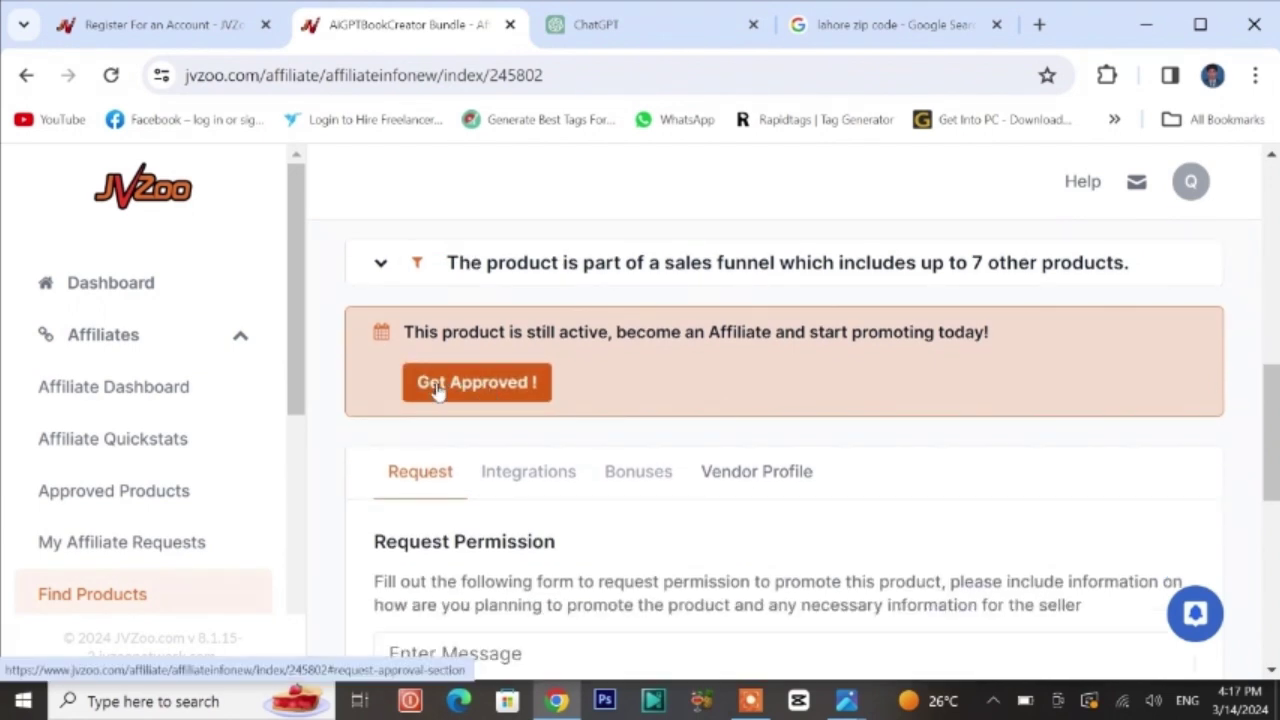
pyautogui.click(437, 390)
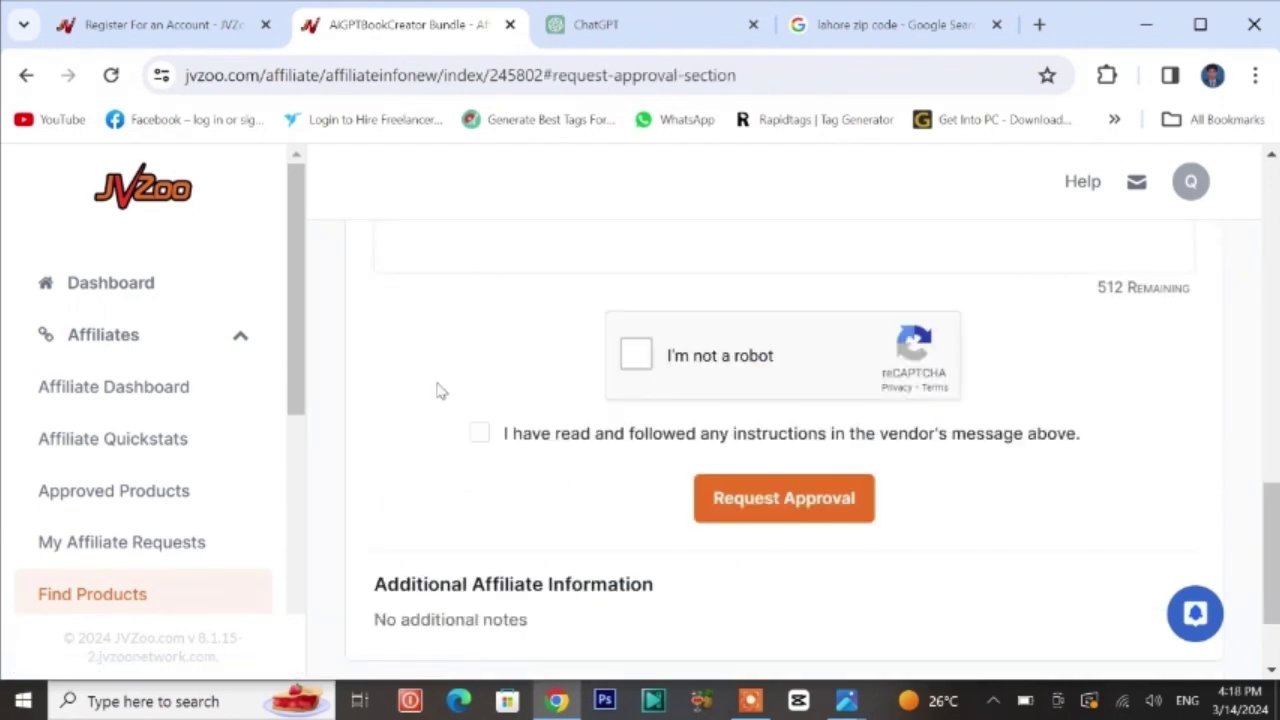
pyautogui.scroll(3, 437, 390)
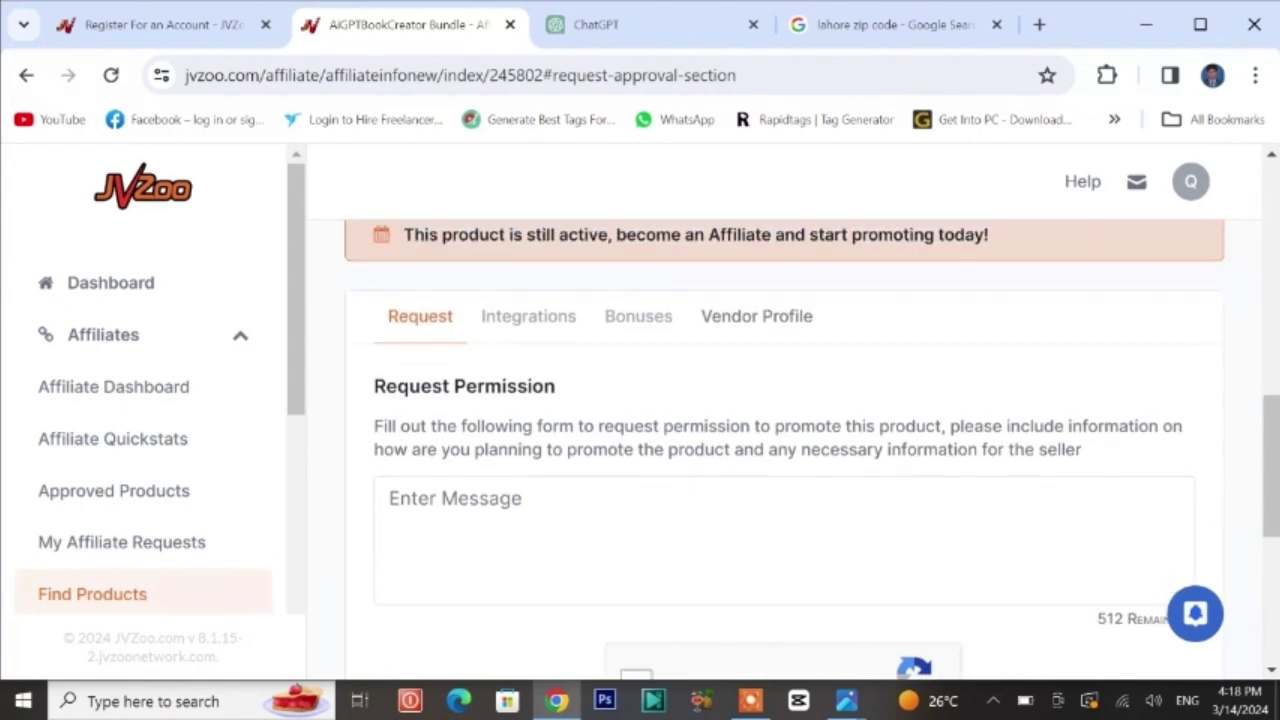
# Finish the permission request message so it ends with "I would like to promote this product on my social media platforms.".
pyautogui.scroll(-1, 780, 450)
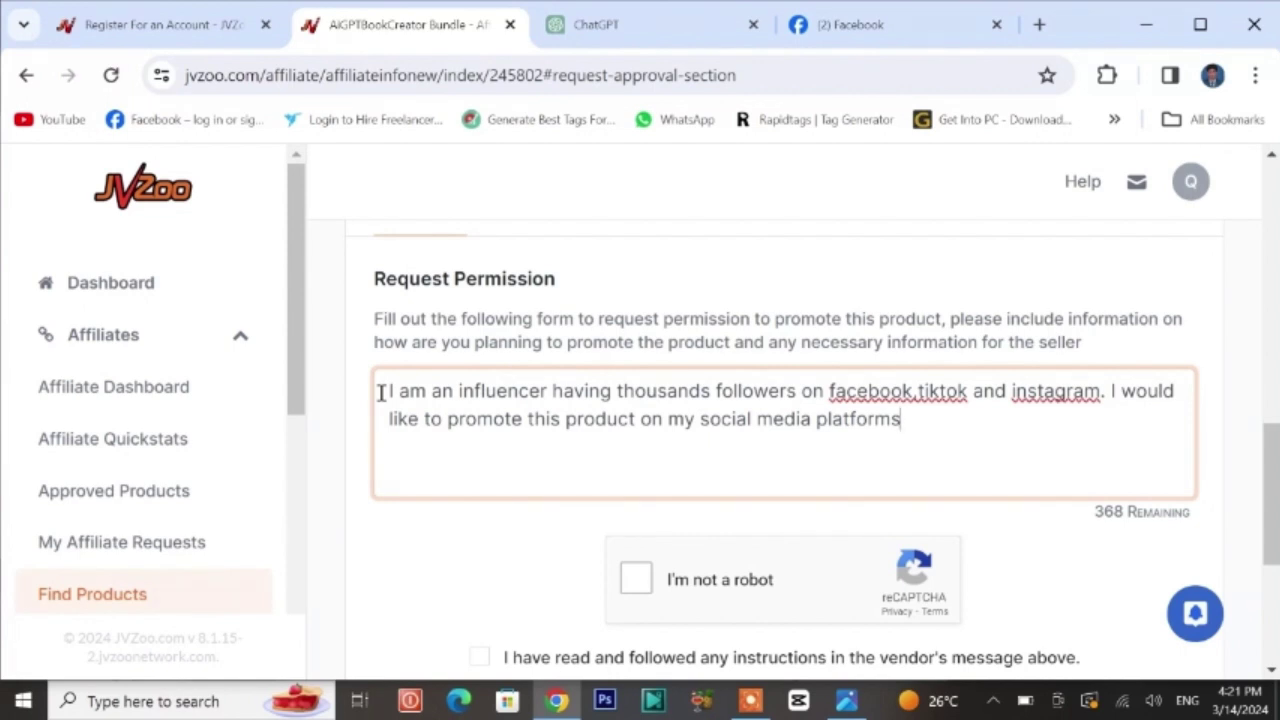
pyautogui.write('.')
pyautogui.scroll(-2, 454, 538)
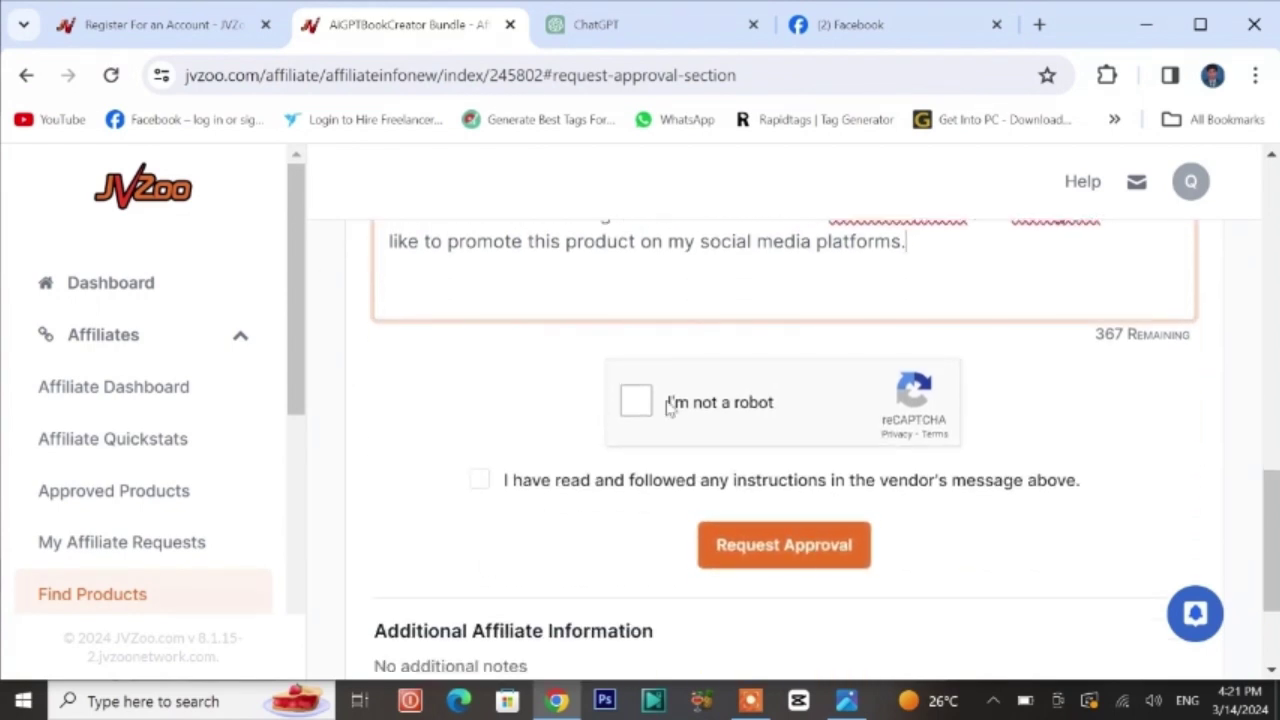
# Complete the reCAPTCHA check, confirm having followed the vendor's instructions, and submit the approval request.
pyautogui.click(636, 401)
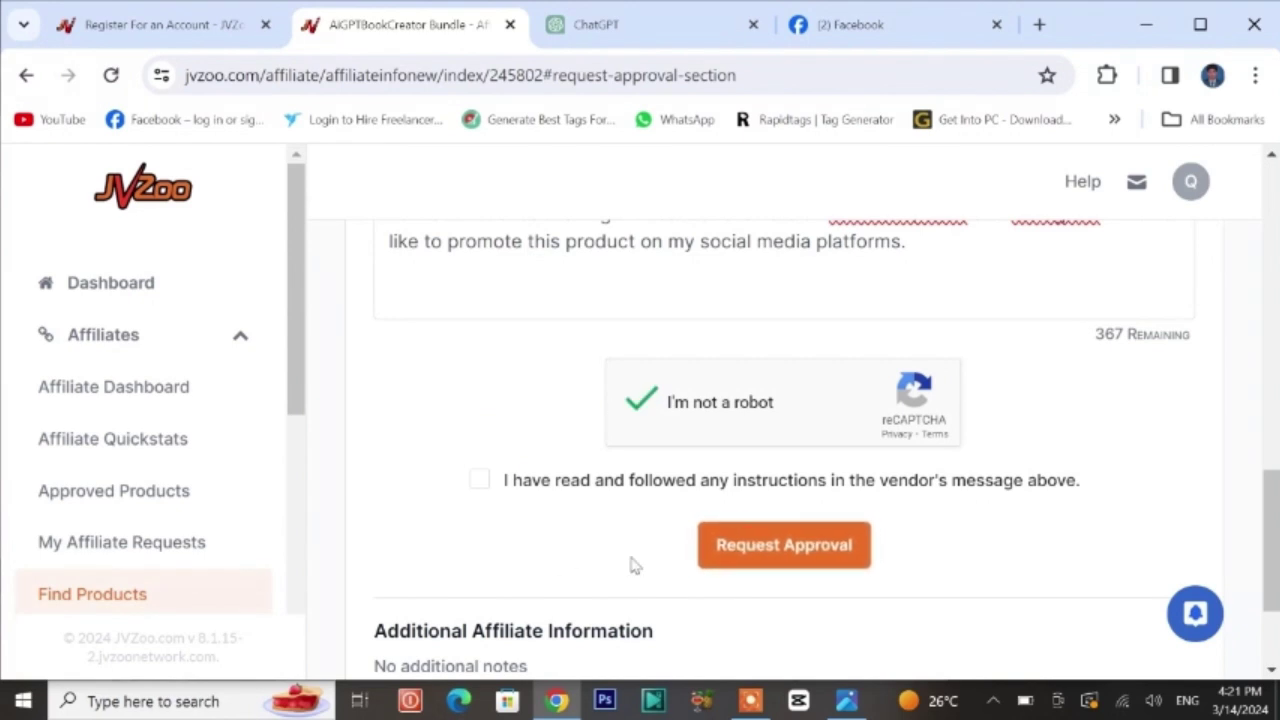
pyautogui.click(727, 553)
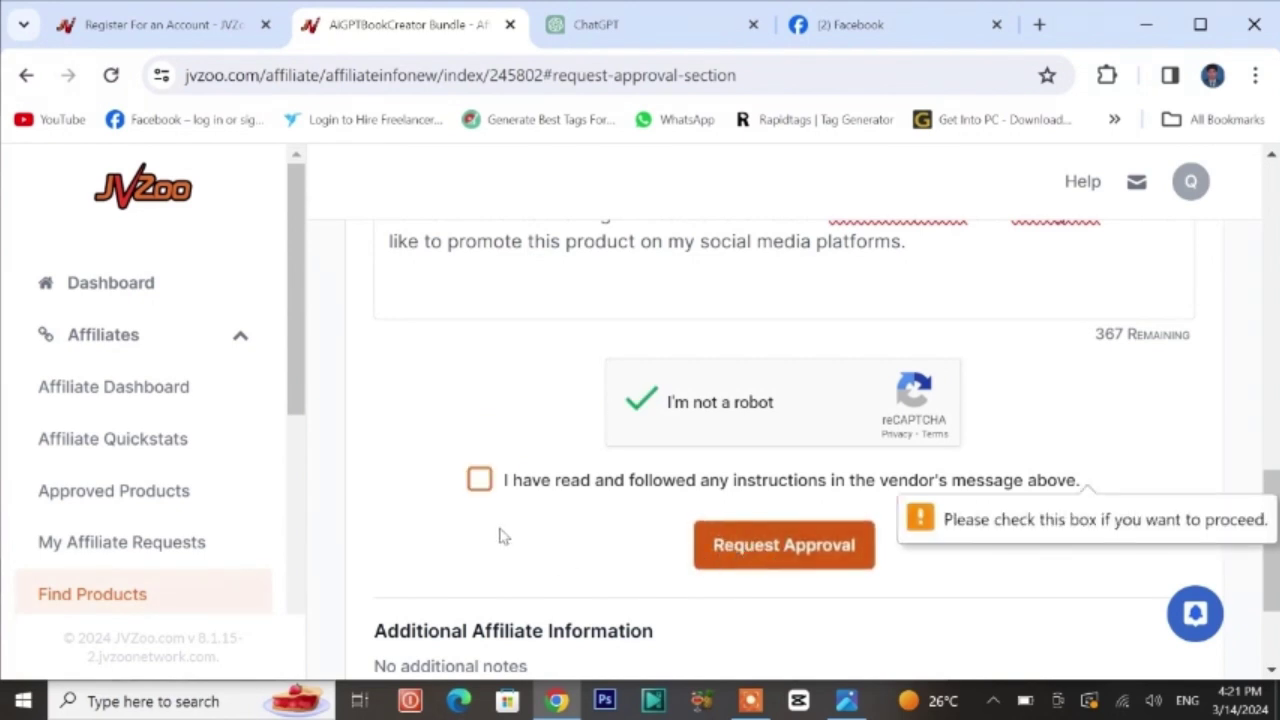
pyautogui.click(479, 482)
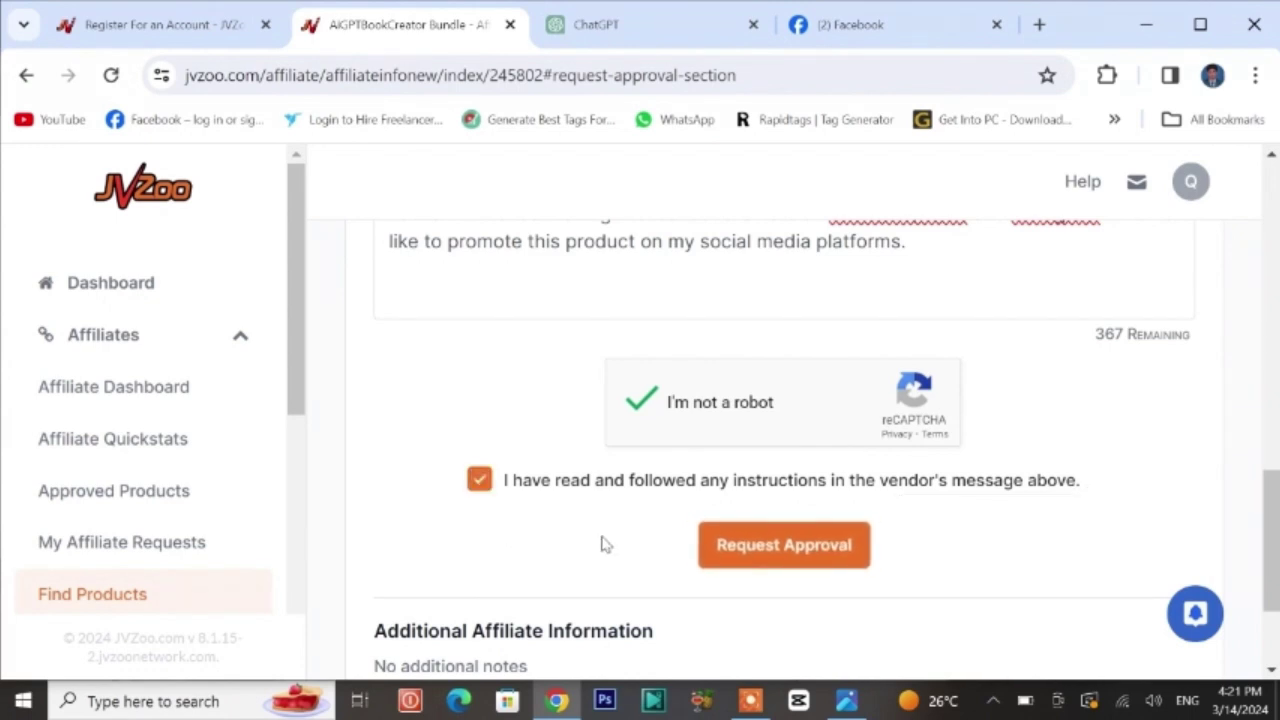
pyautogui.click(746, 553)
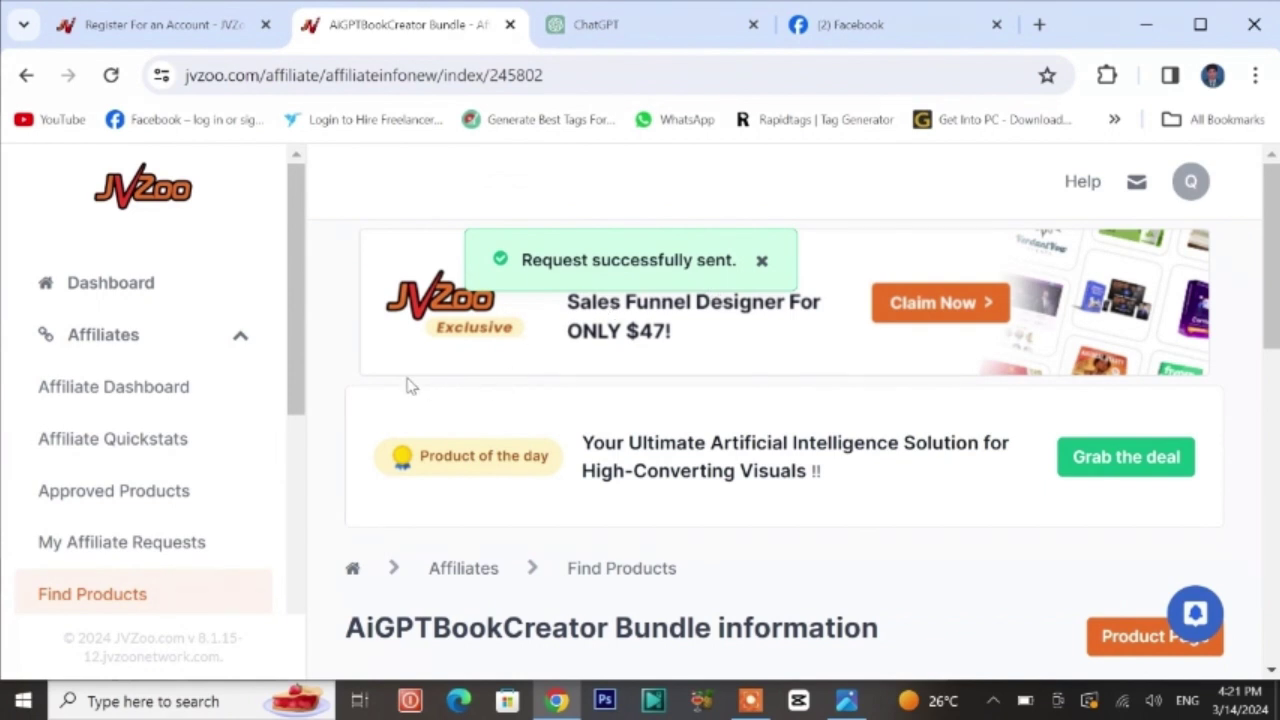
# Check the AiGPTBookCreator Bundle page for the status of the approval request.
pyautogui.scroll(-3, 410, 386)
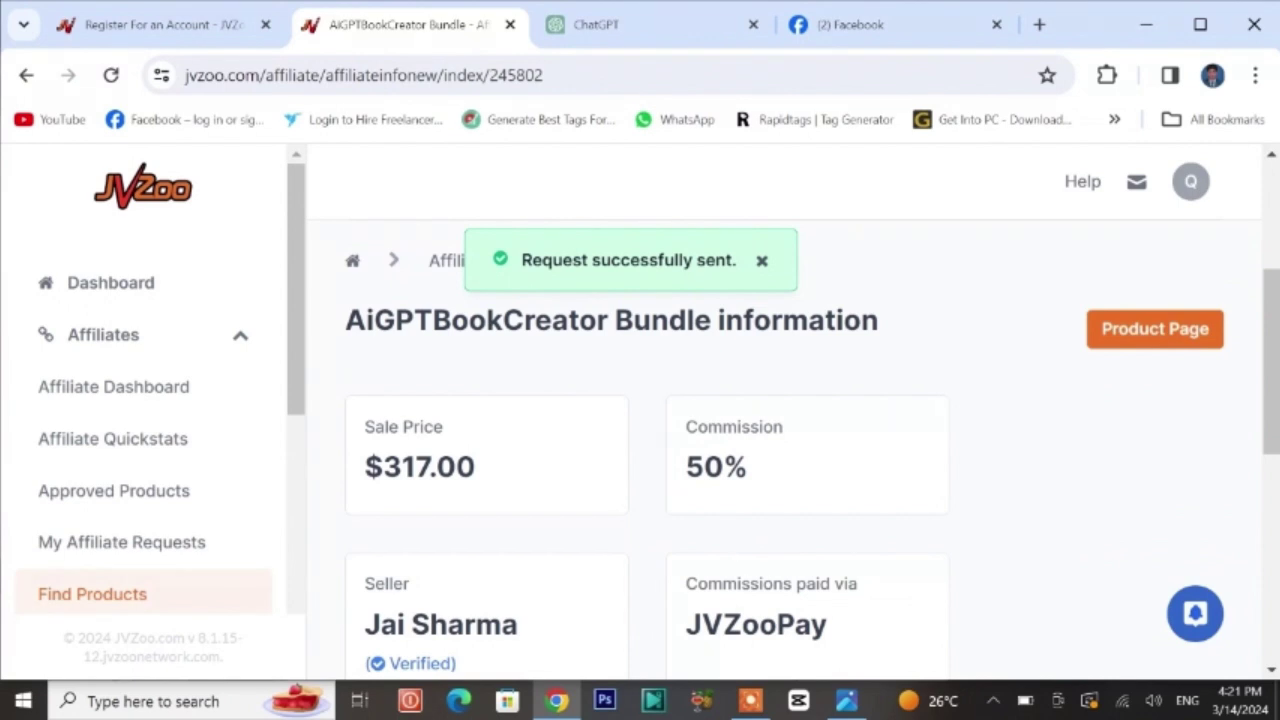
pyautogui.scroll(-5, 780, 450)
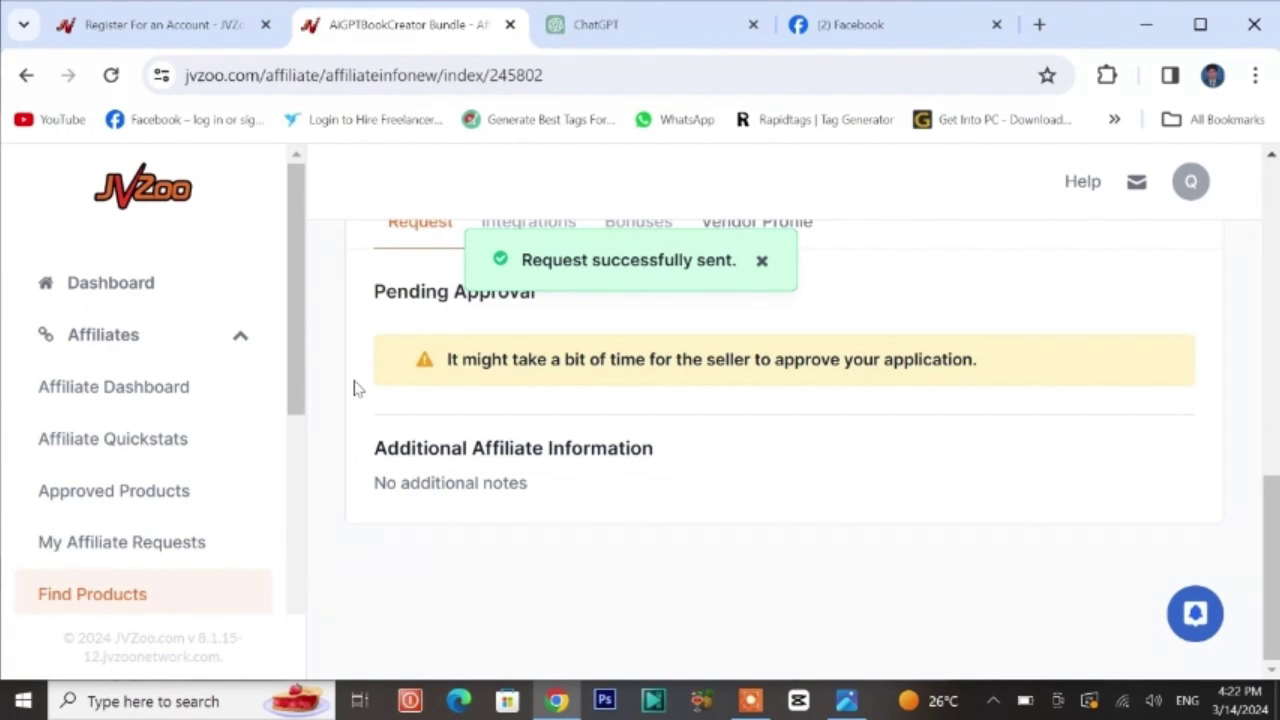
pyautogui.scroll(4, 355, 388)
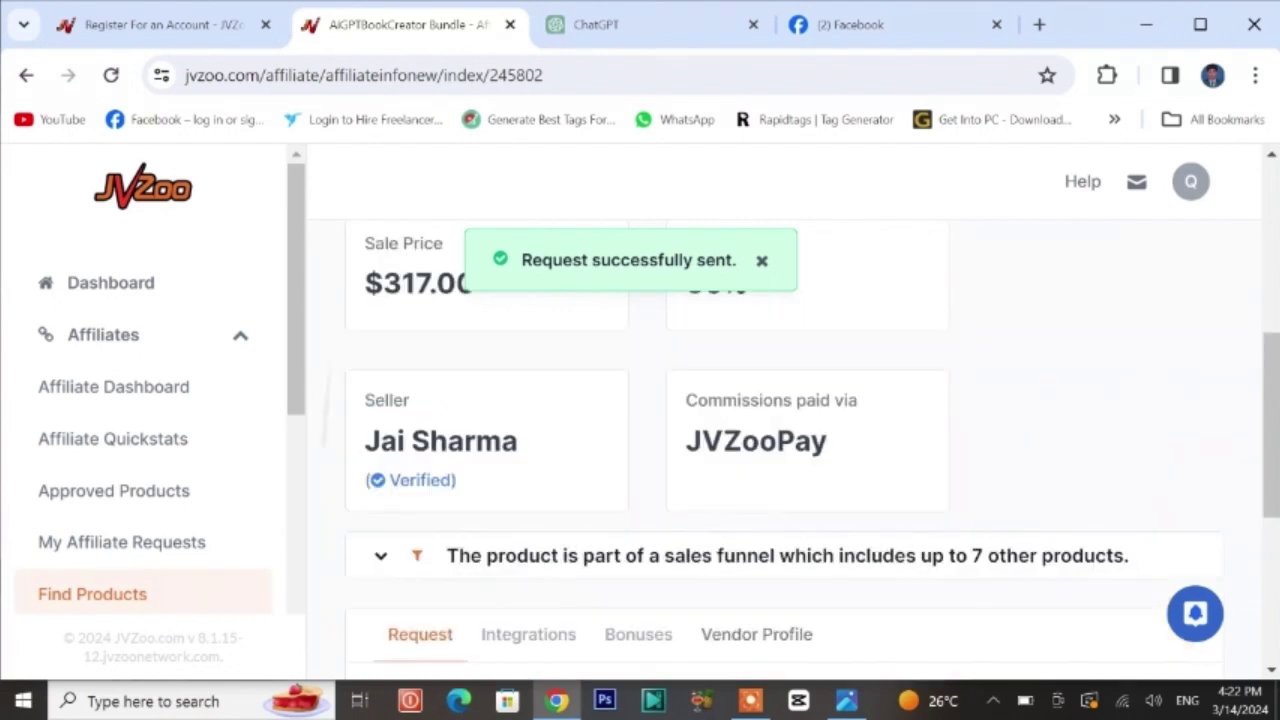
pyautogui.scroll(3, 780, 420)
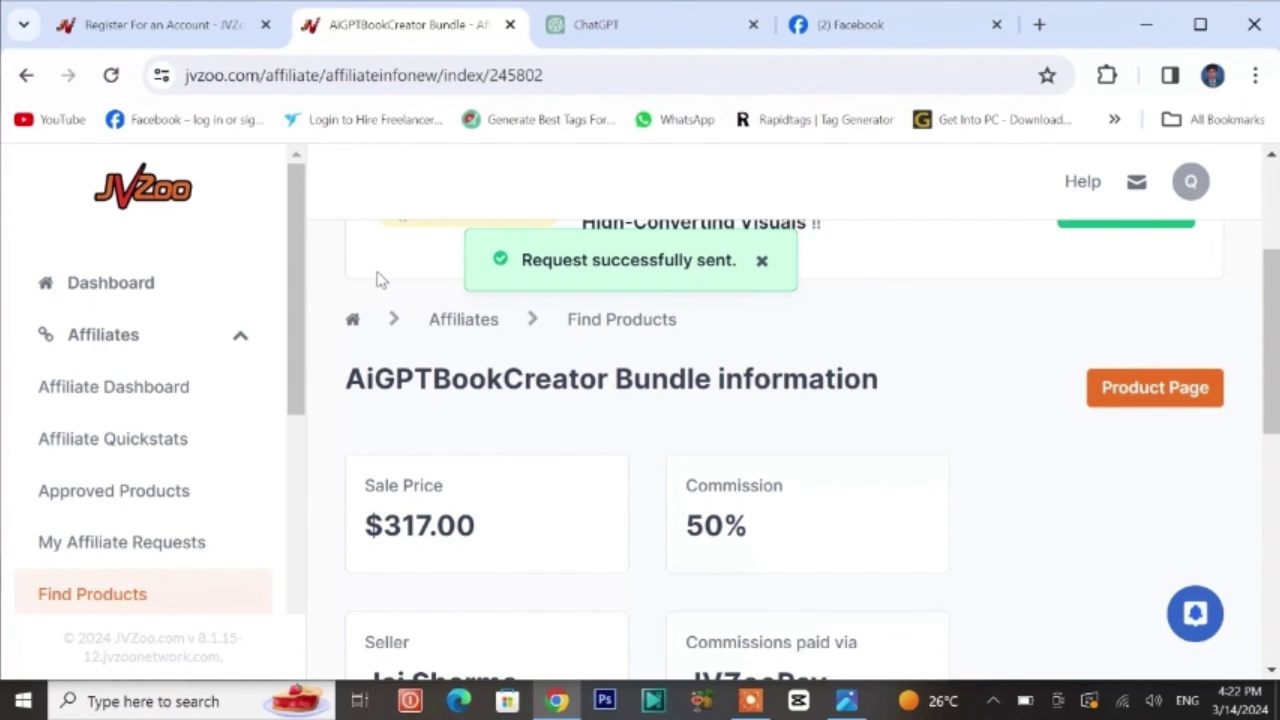
# Switch to Facebook, search for "affiliate marketing" groups and open the Affiliate Marketing group with 28K members.
pyautogui.click(860, 26)
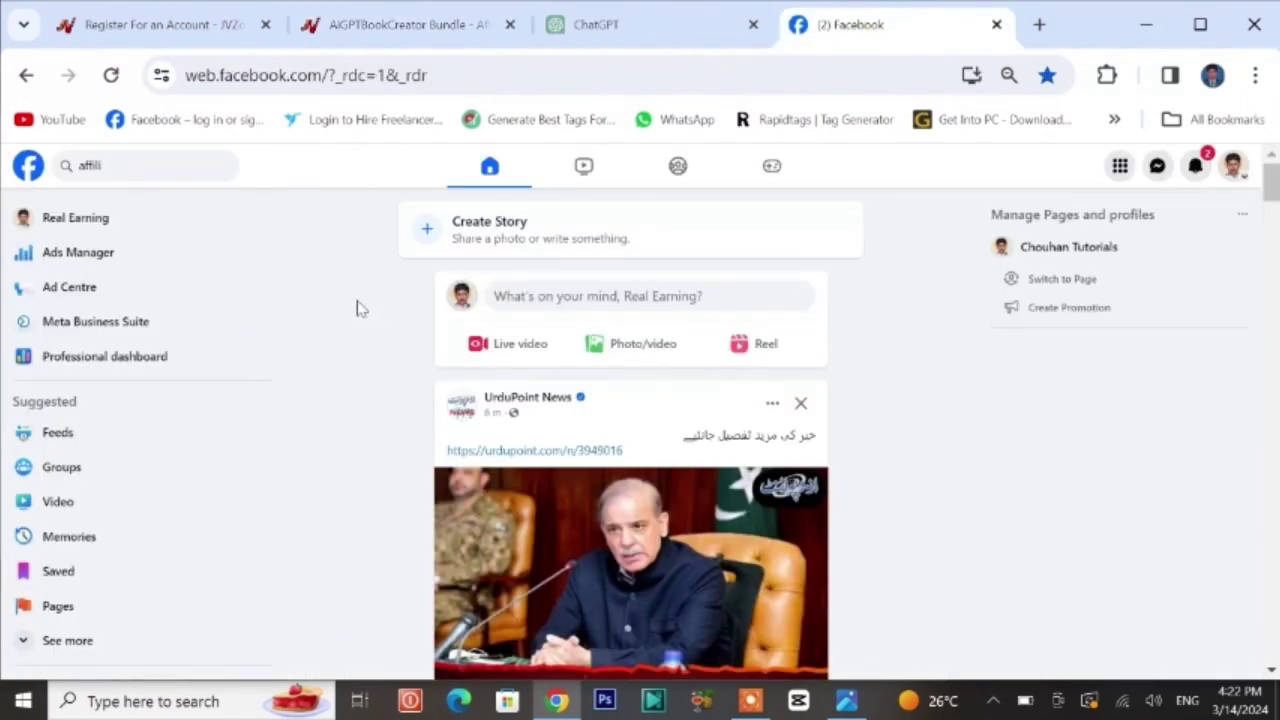
pyautogui.click(135, 166)
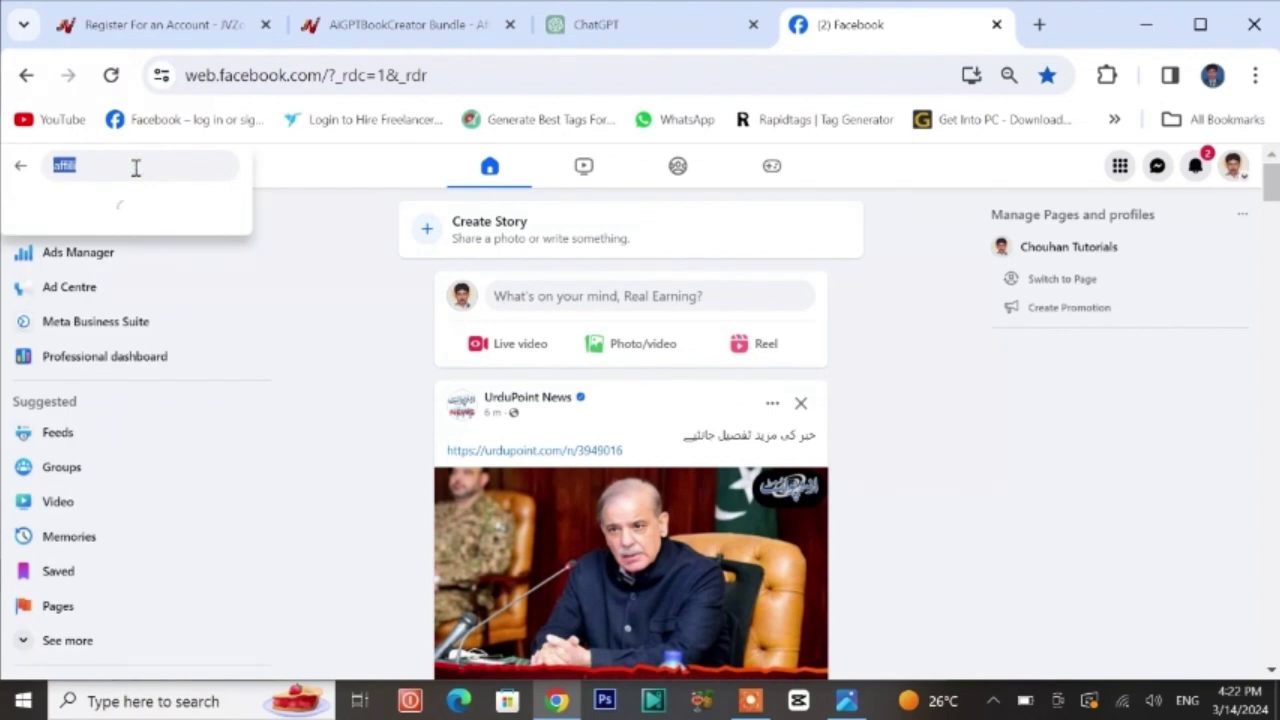
pyautogui.click(69, 210)
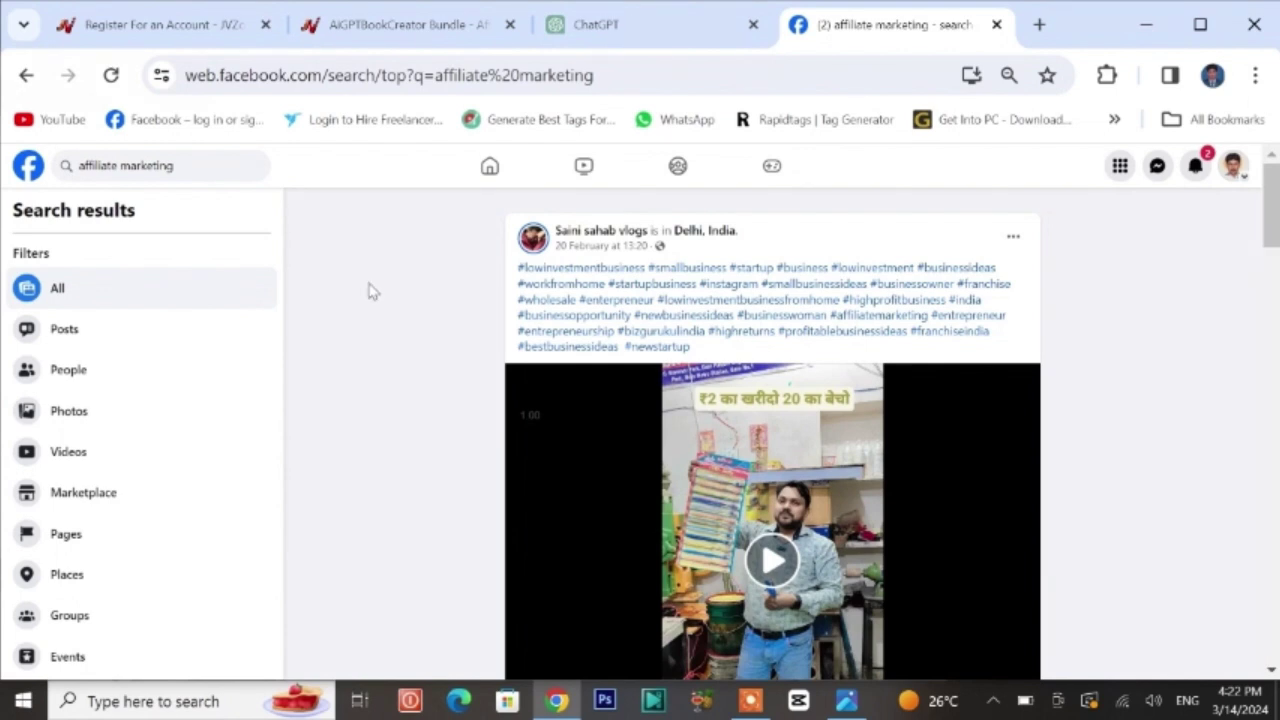
pyautogui.click(66, 614)
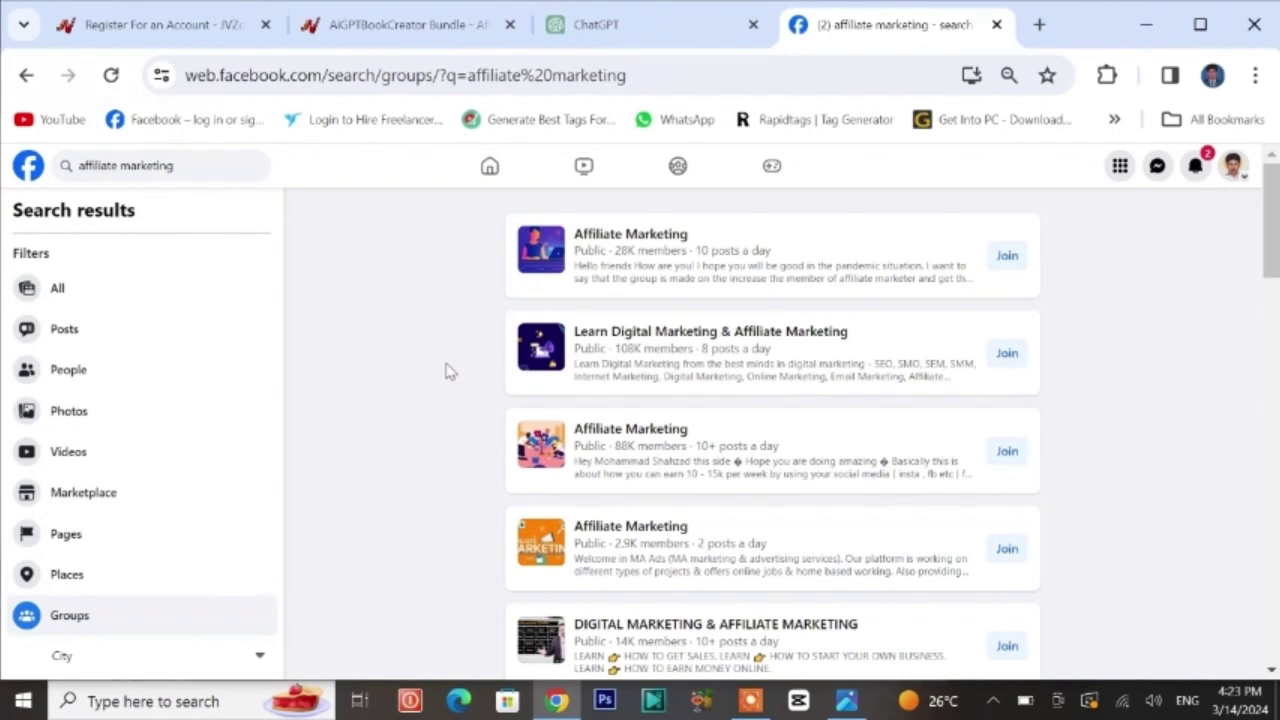
pyautogui.click(608, 244)
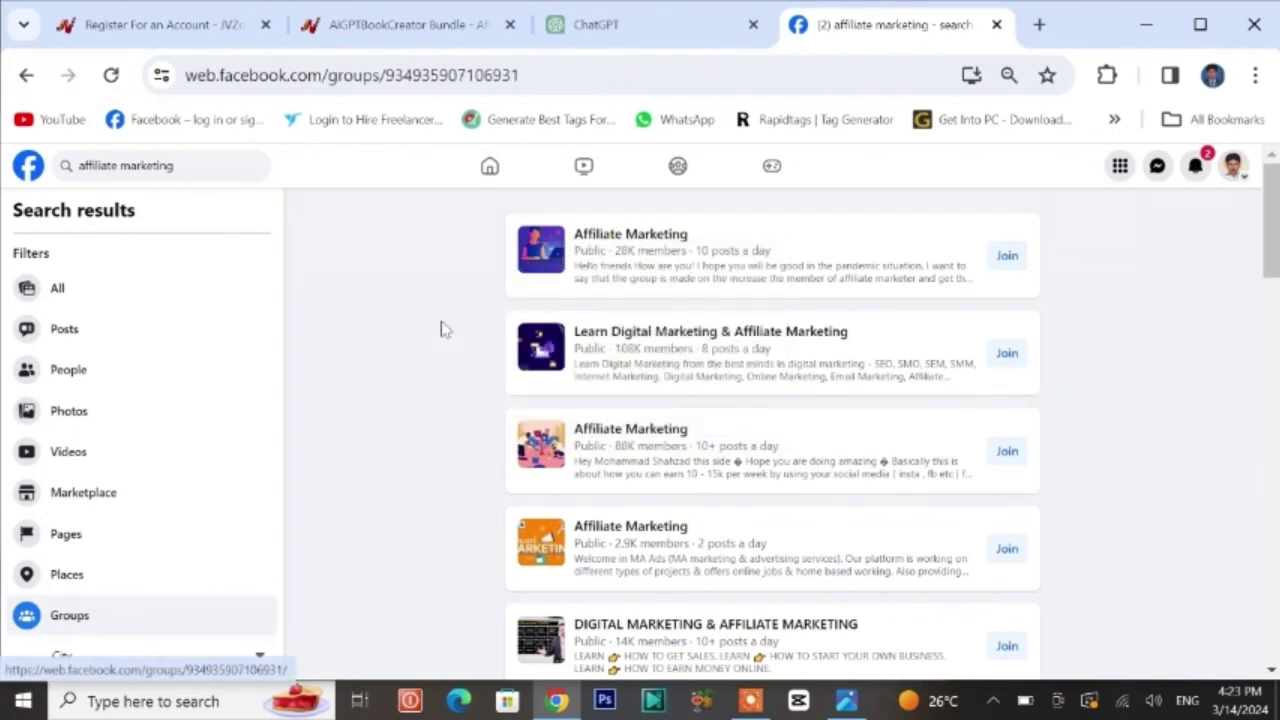